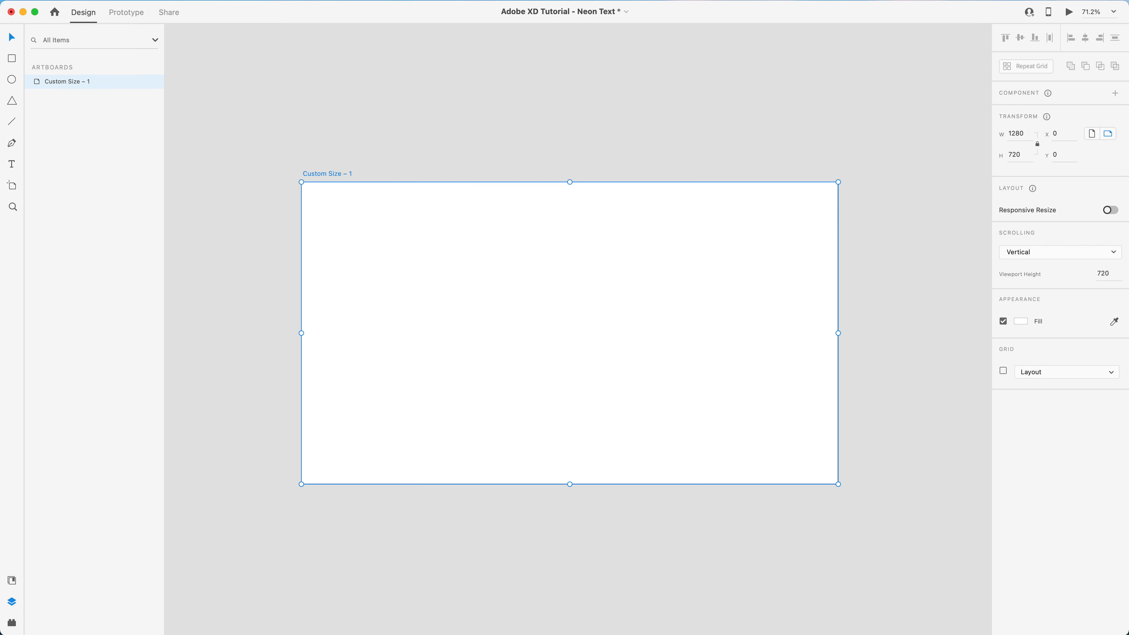
- Place the brick-wall image on the artboard, aligned with its upper-left corner at X 0, Y 0
left_click_drag(925, 273, 547, 298)
left_click_drag(608, 327, 421, 232)
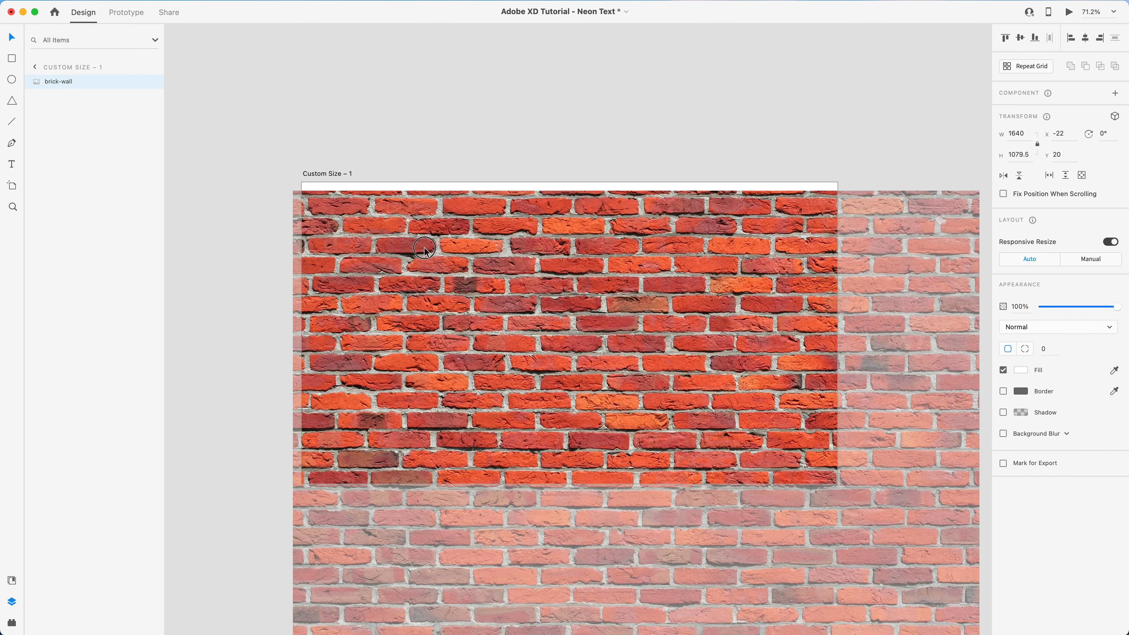
scroll(817, 127, "right", 3)
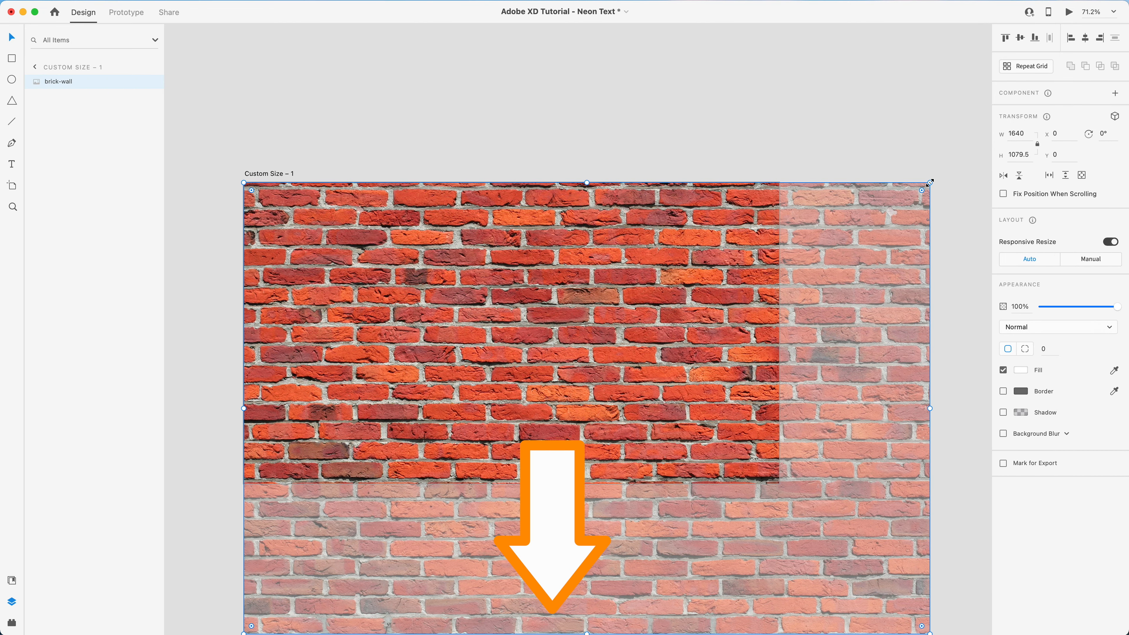
- Scale the brick-wall image to 1280 px wide and position it over the artboard at X 0, Y -61.27
left_click_drag(930, 182, 746, 343)
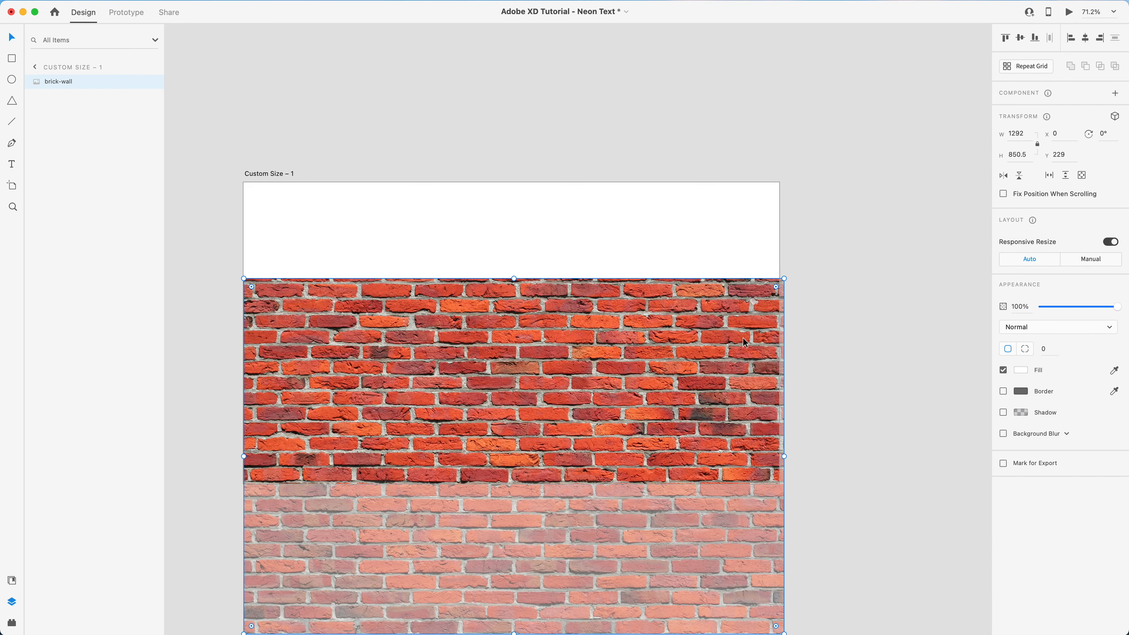
left_click_drag(784, 278, 780, 281)
left_click_drag(712, 338, 708, 218)
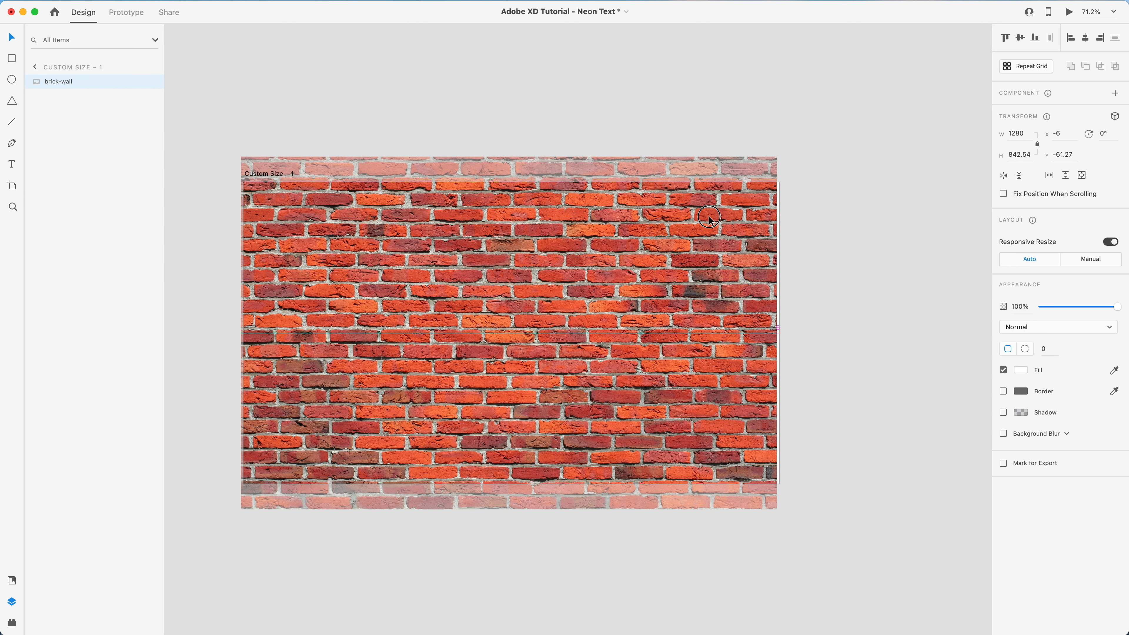
left_click_drag(709, 218, 711, 215)
left_click(829, 250)
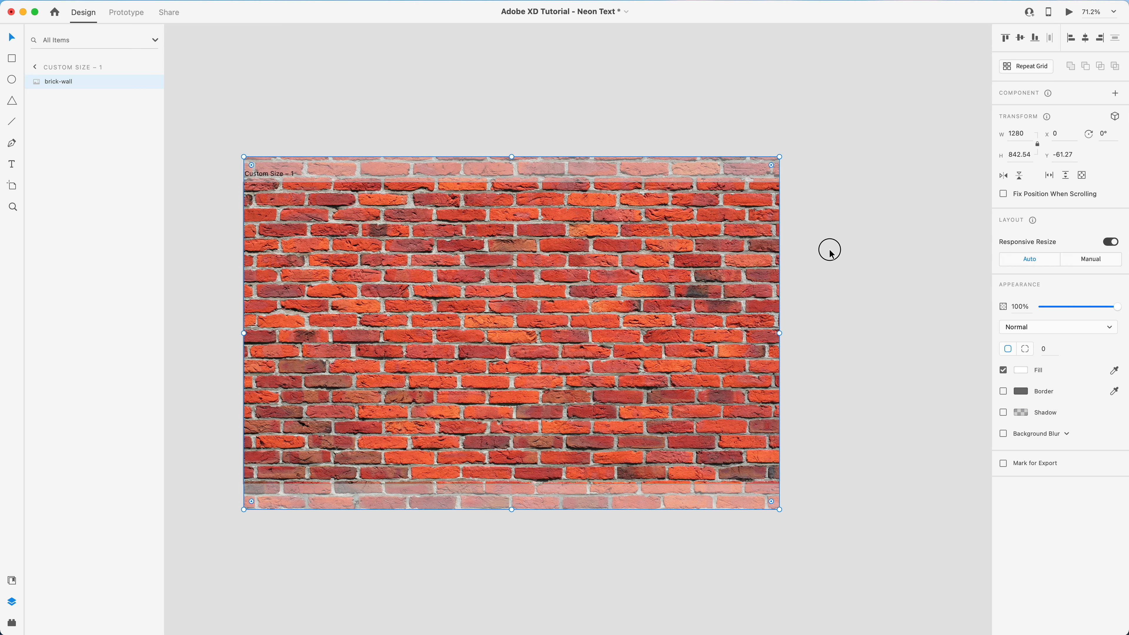
scroll(824, 247, "left", 3)
scroll(825, 247, "right", 1)
left_click(815, 286)
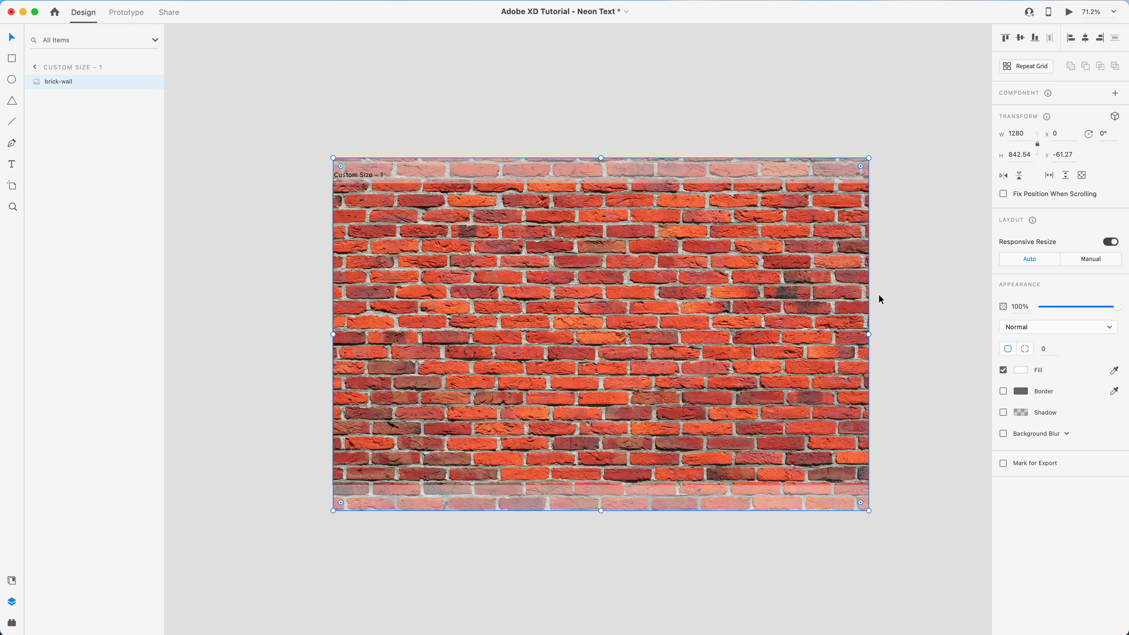
left_click(909, 307)
left_click(821, 319)
scroll(761, 334, "down", 1)
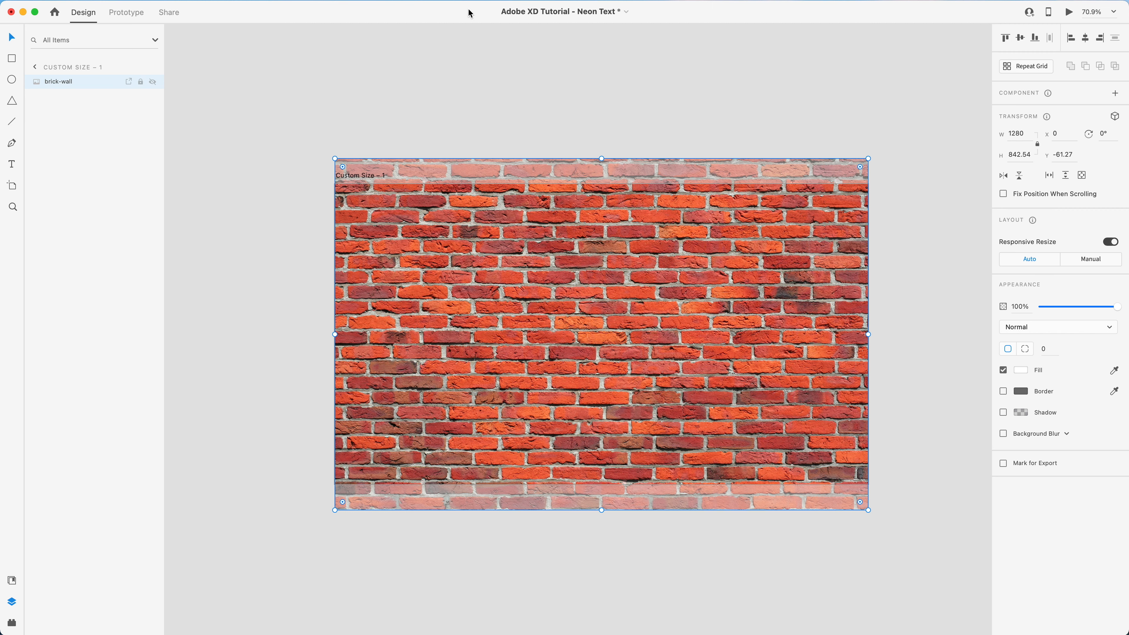
- Duplicate the brick-wall image in place and fill the copy with the solid dark color #221C1C
key("super+d")
left_click_drag(521, 246, 719, 438)
key("super+z")
left_click(1022, 369)
left_click_drag(903, 391, 897, 393)
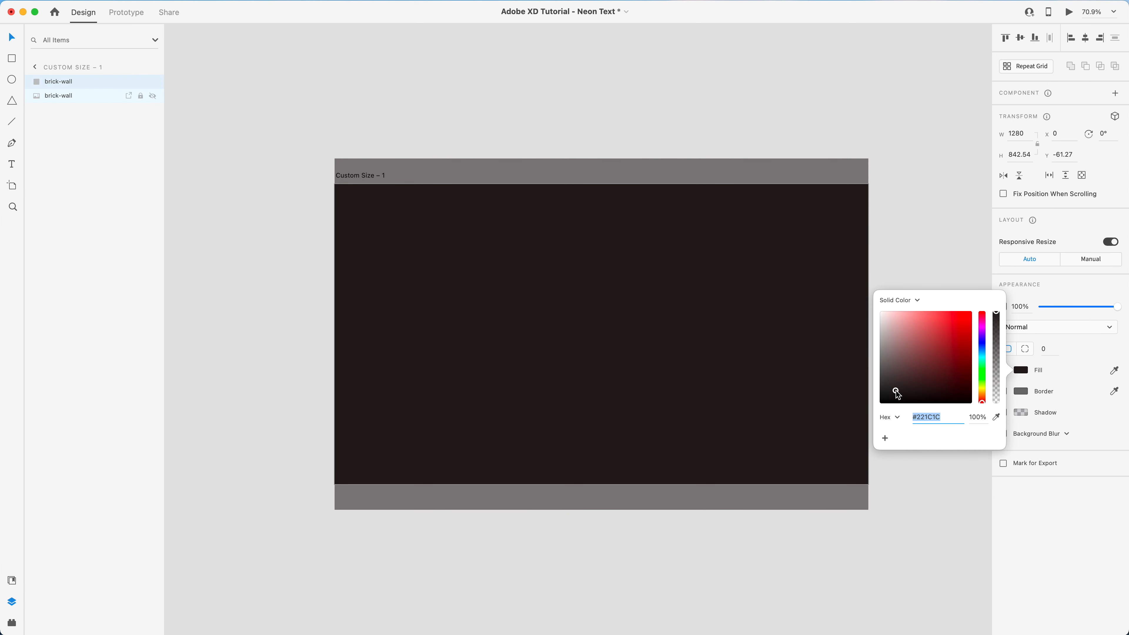
- Lower the dark overlay's opacity to 75% and deselect it
left_click(1101, 307)
left_click_drag(1100, 307, 1099, 309)
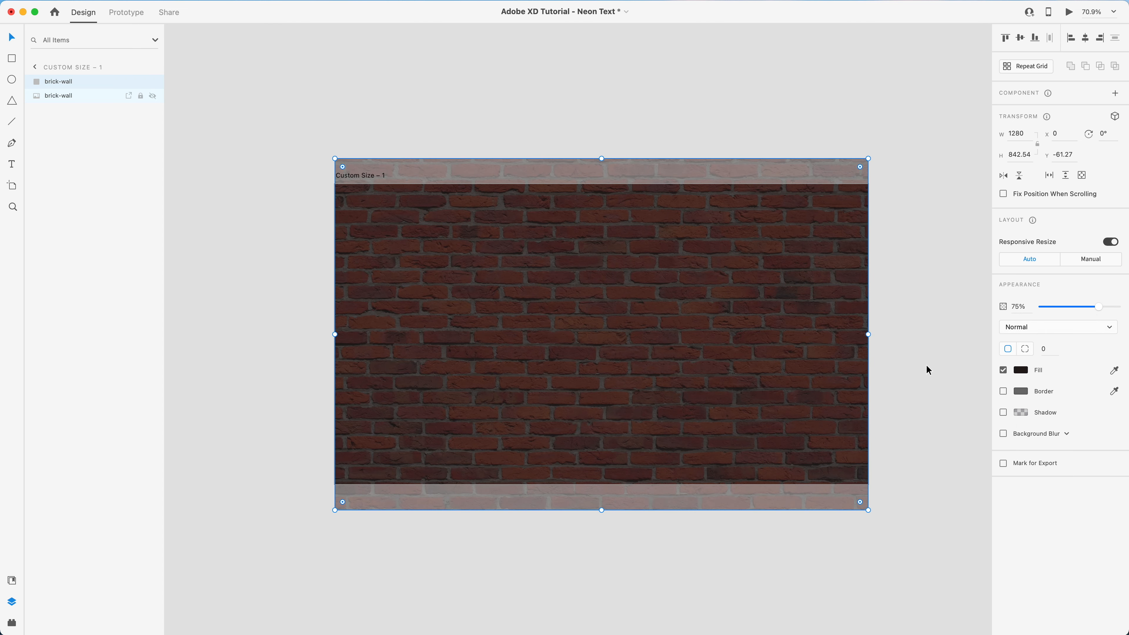
key("Escape")
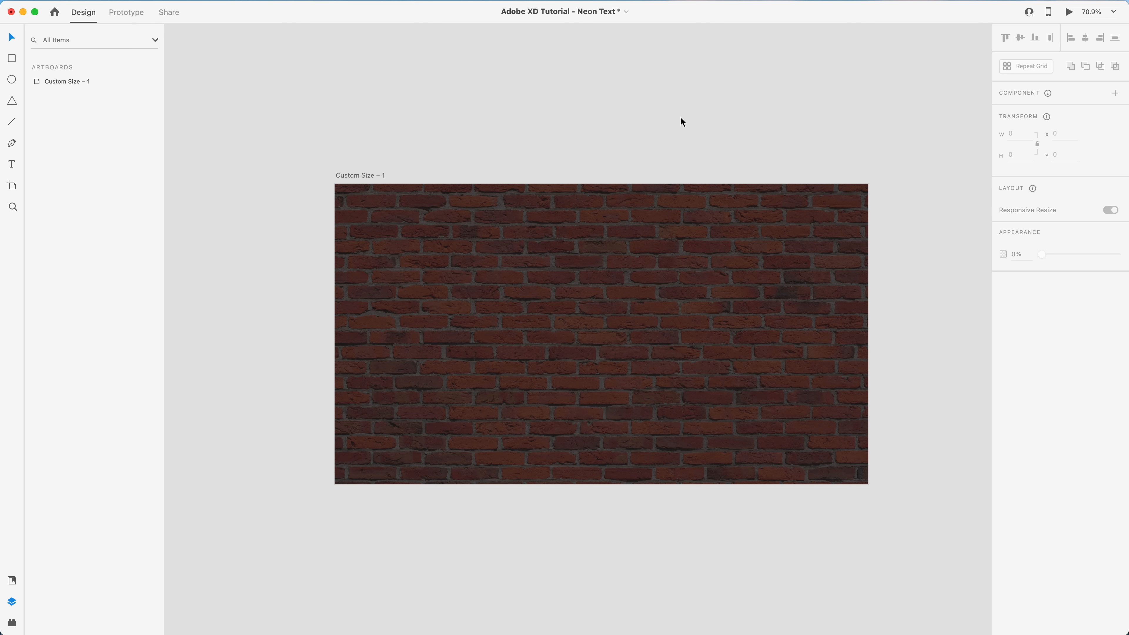
scroll(680, 116, "down", 1)
- Try the Hue blend mode on the dark overlay and restore it to Normal
left_click(680, 194)
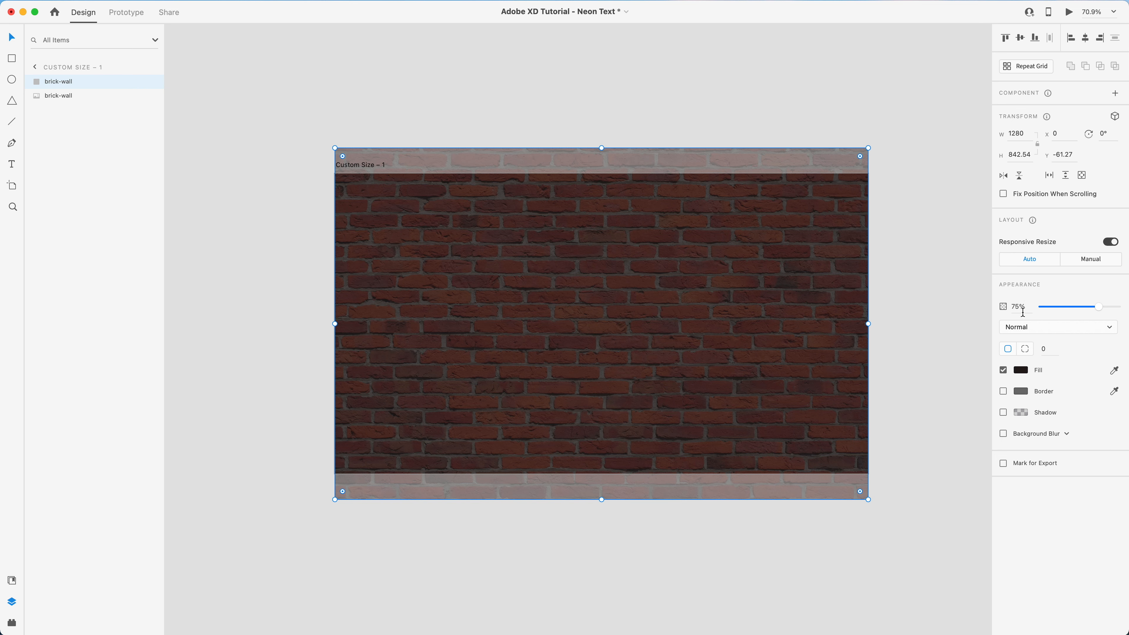
left_click(1023, 328)
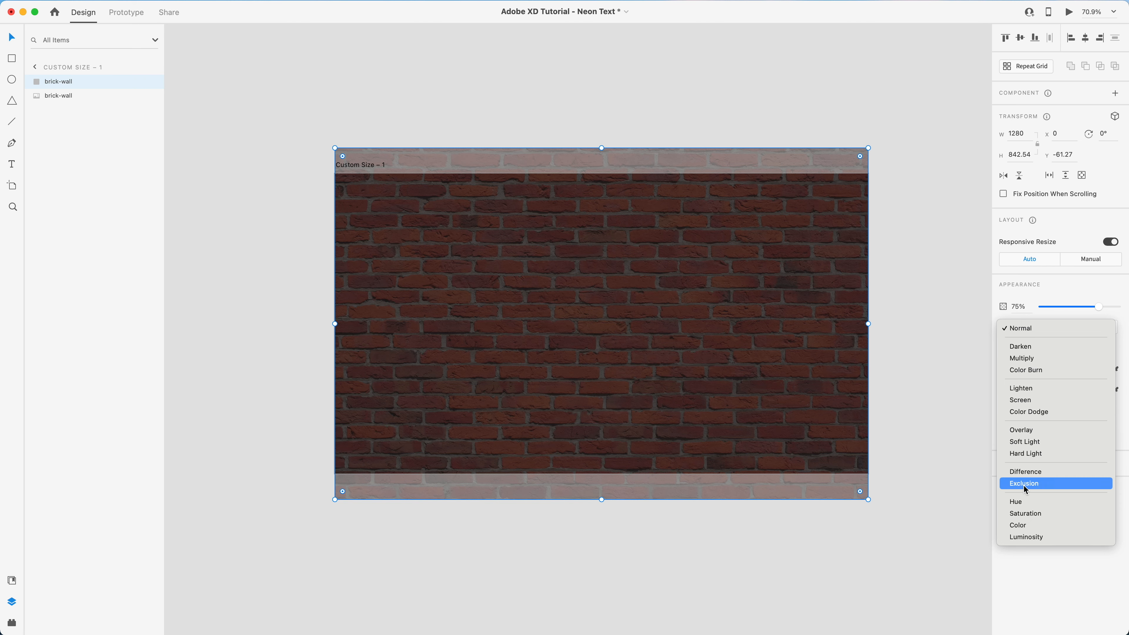
left_click(1022, 502)
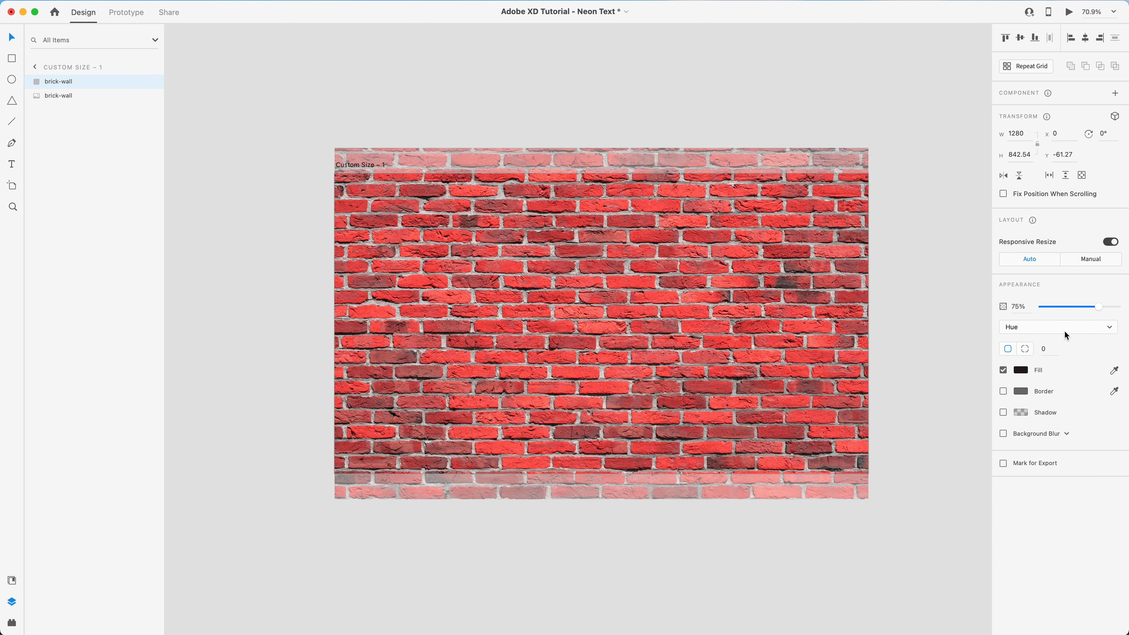
left_click(1064, 330)
left_click(1041, 154)
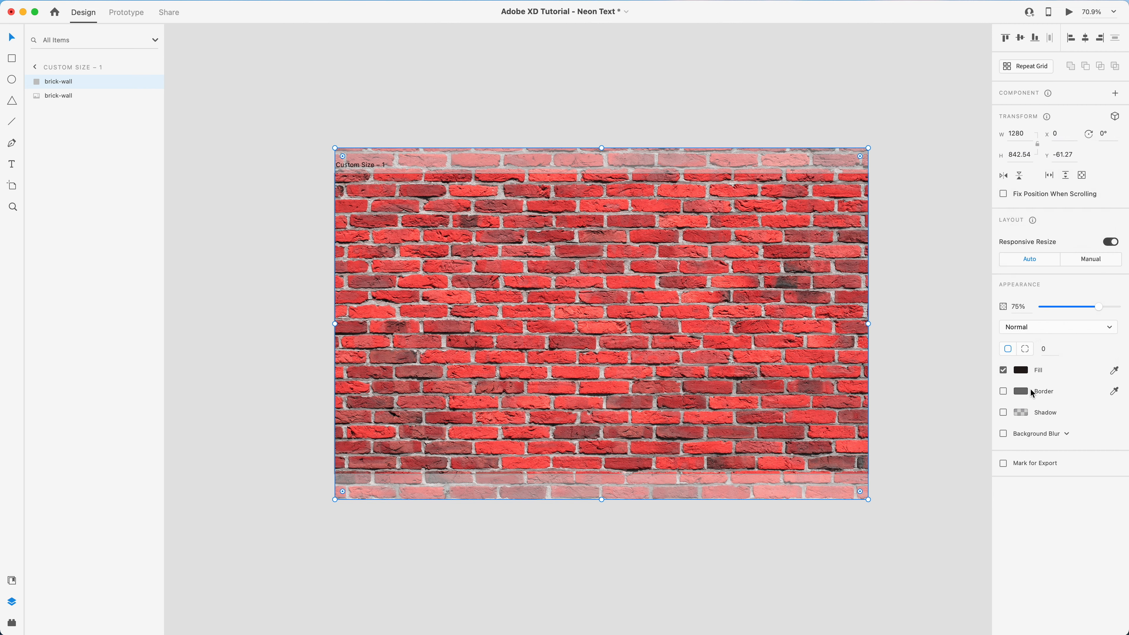
left_click(1024, 371)
left_click(1021, 392)
left_click(1021, 393)
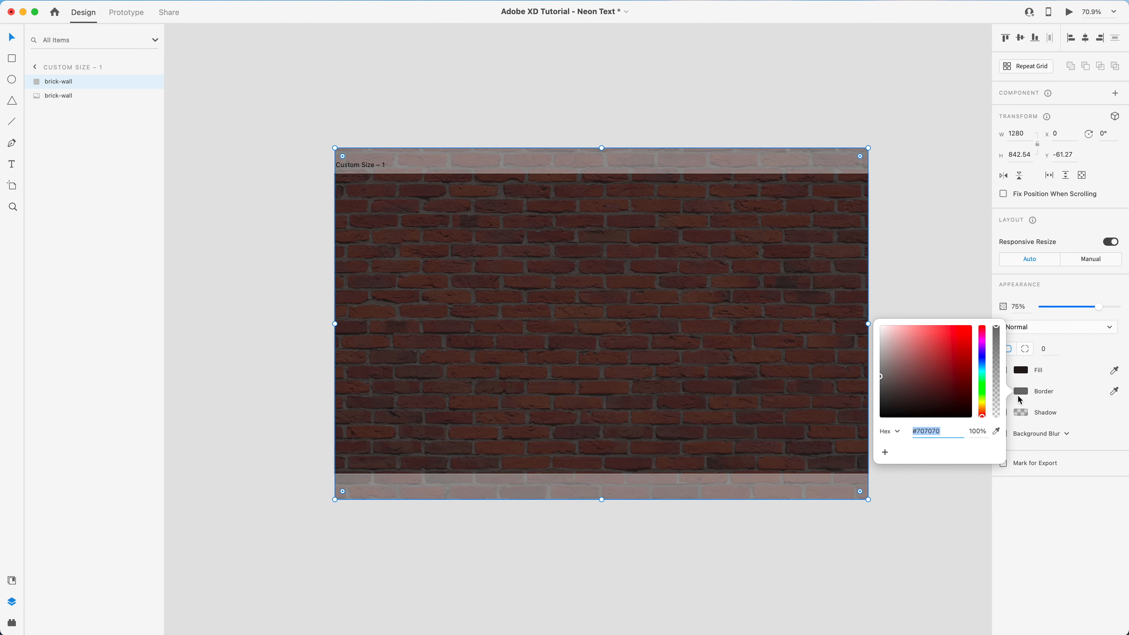
left_click(1022, 413)
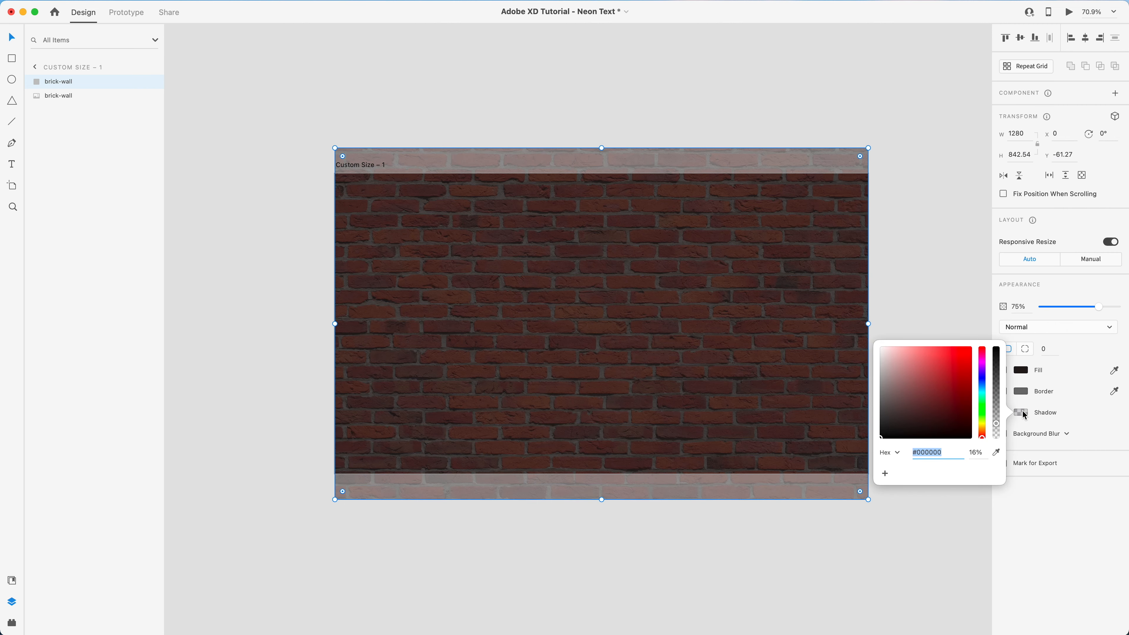
left_click(1039, 435)
left_click(970, 472)
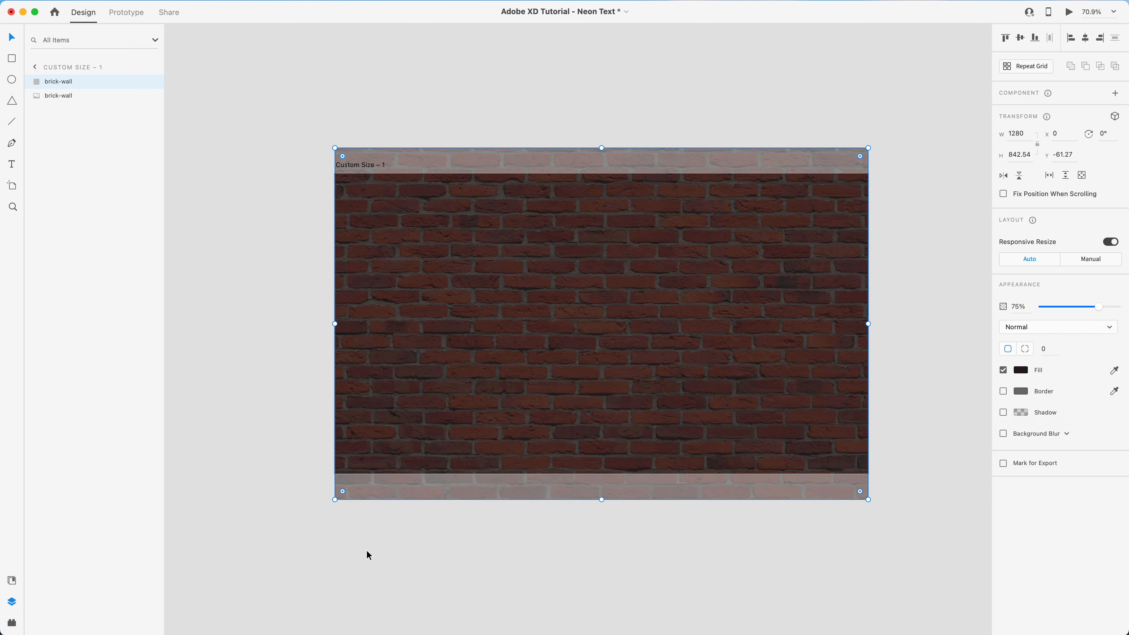
left_click(475, 577)
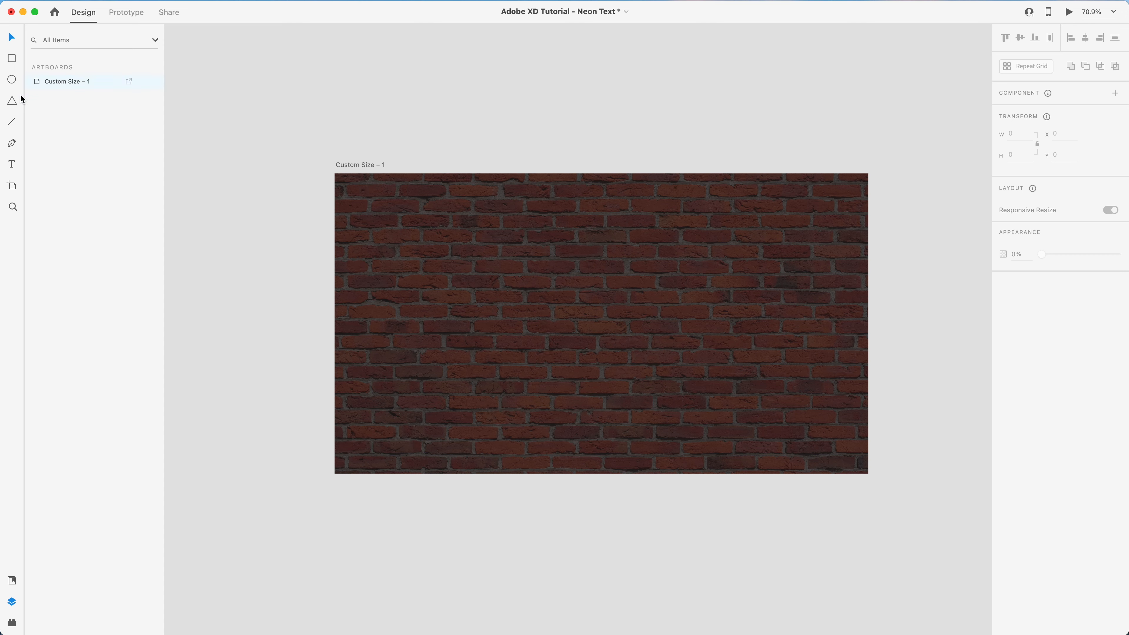
- Add the text "NEON" near the middle of the brick-wall artboard
left_click(11, 164)
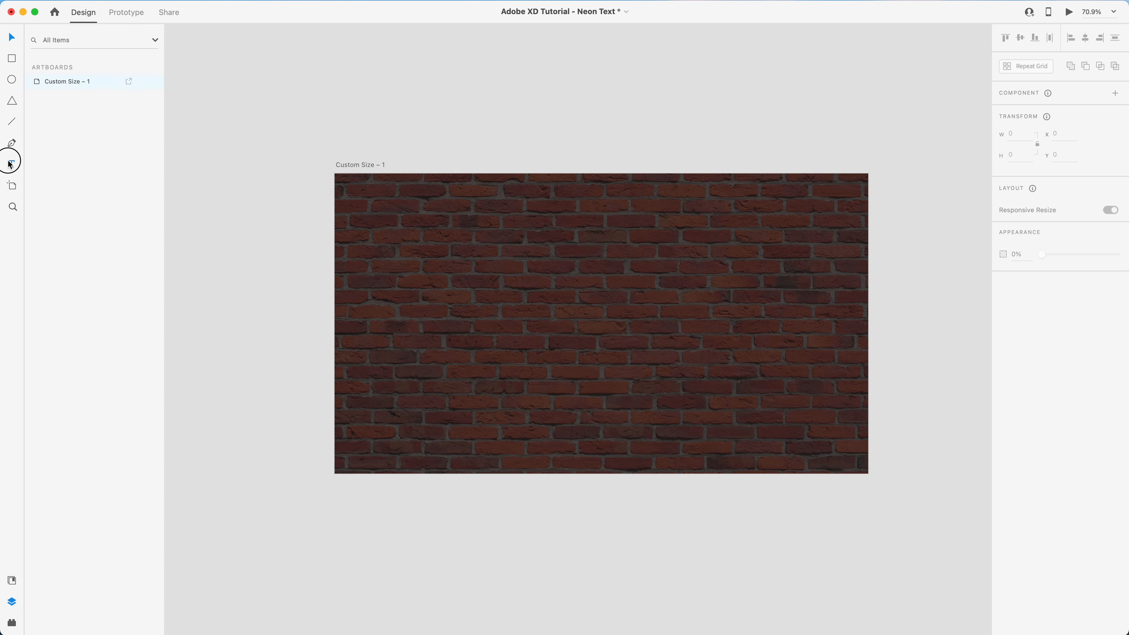
left_click(514, 342)
type("NEON")
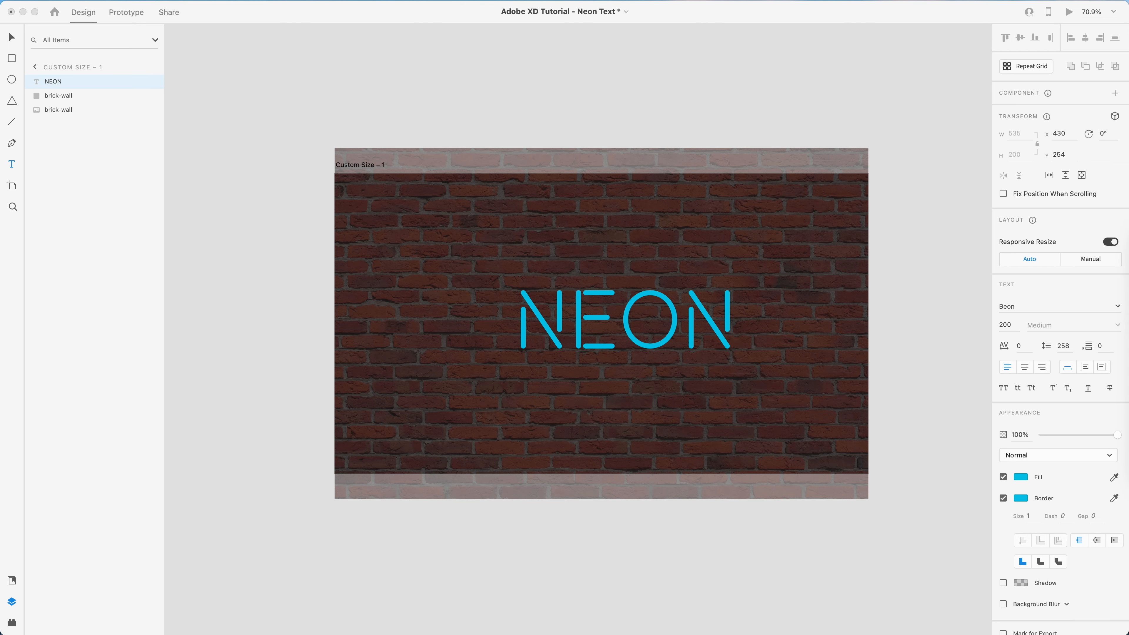
- Examine the Beon Medium character samples in the font manager and move its window out of view
left_click_drag(1128, 263, 462, 207)
left_click_drag(641, 279, 747, 319)
left_click(832, 423)
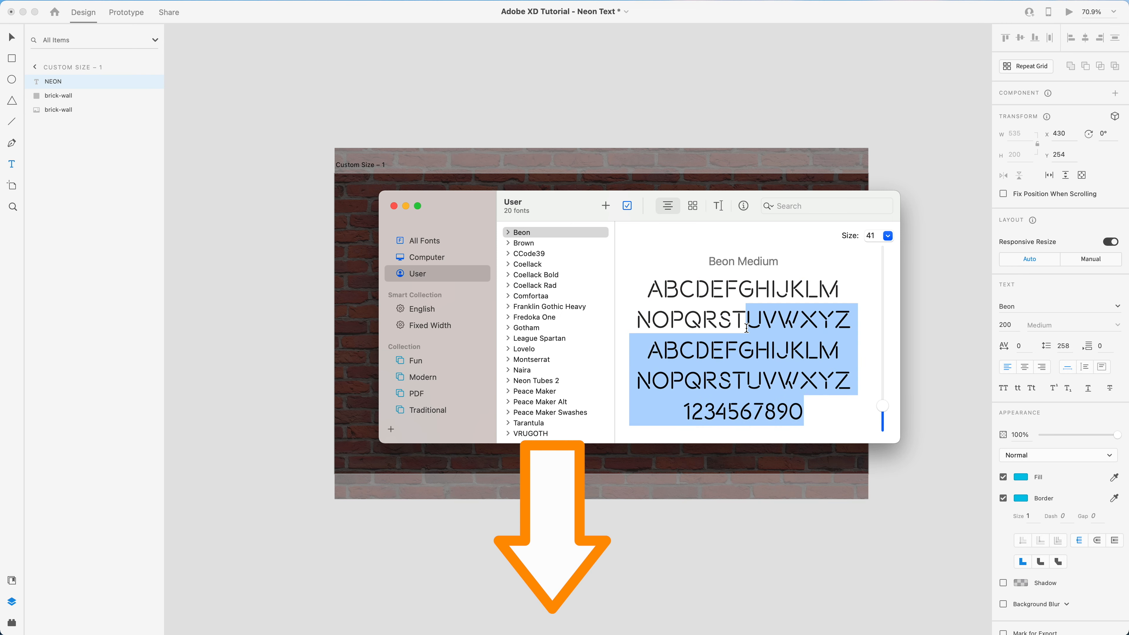
left_click(747, 319)
left_click_drag(622, 207, 1128, 249)
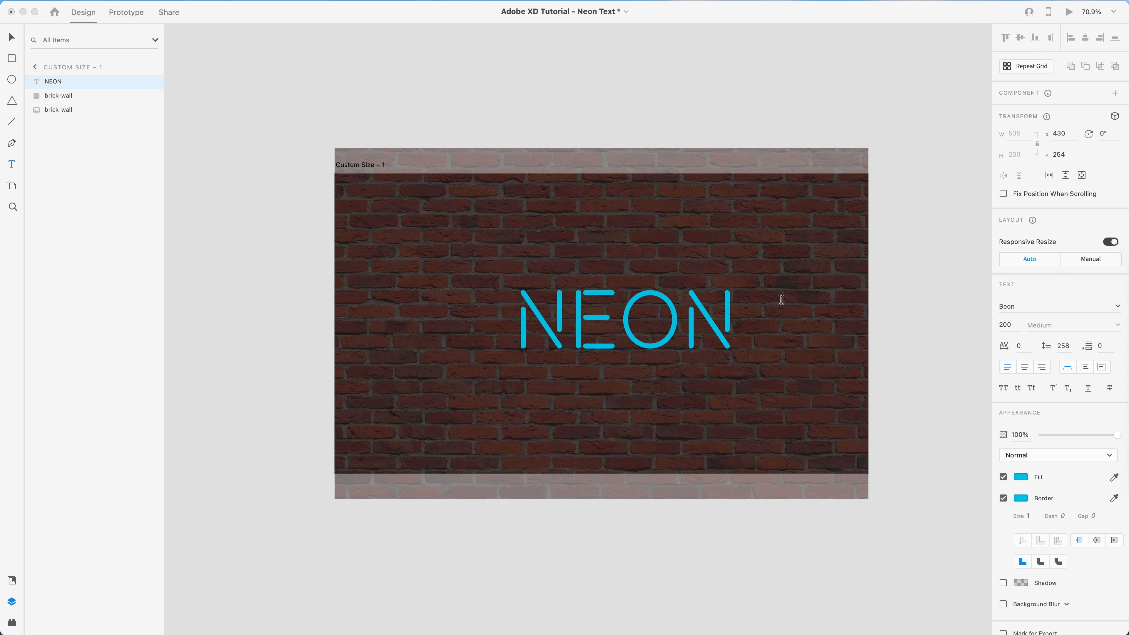
- Select the whole NEON text and set its fill color to #3EC6E6
double_click(660, 300)
key("super+a")
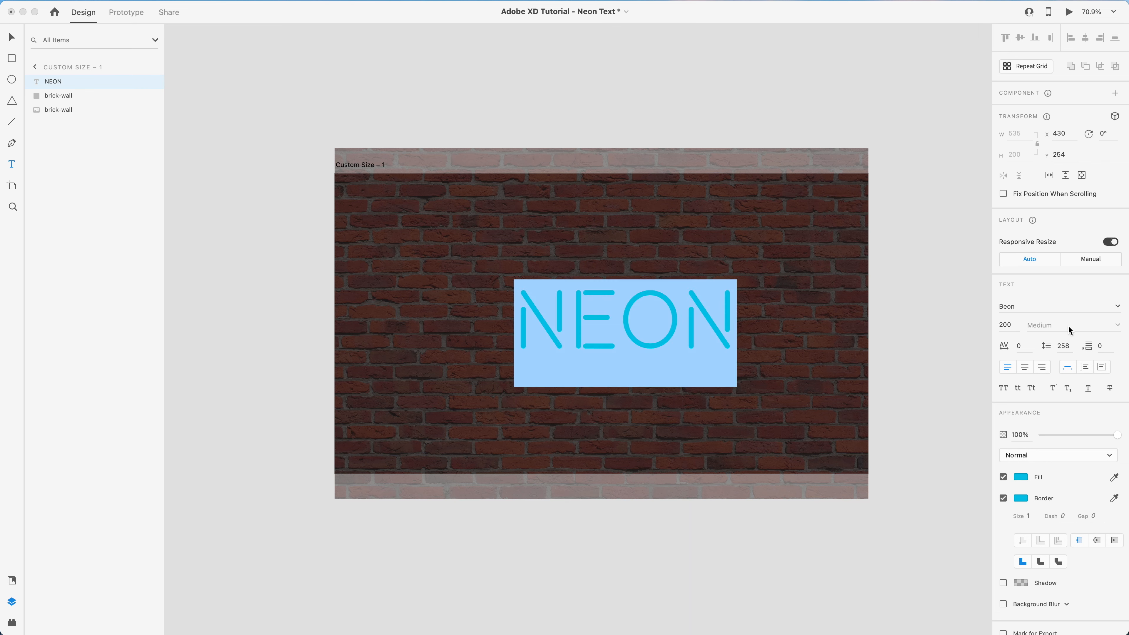
left_click(1021, 477)
left_click_drag(956, 420, 947, 420)
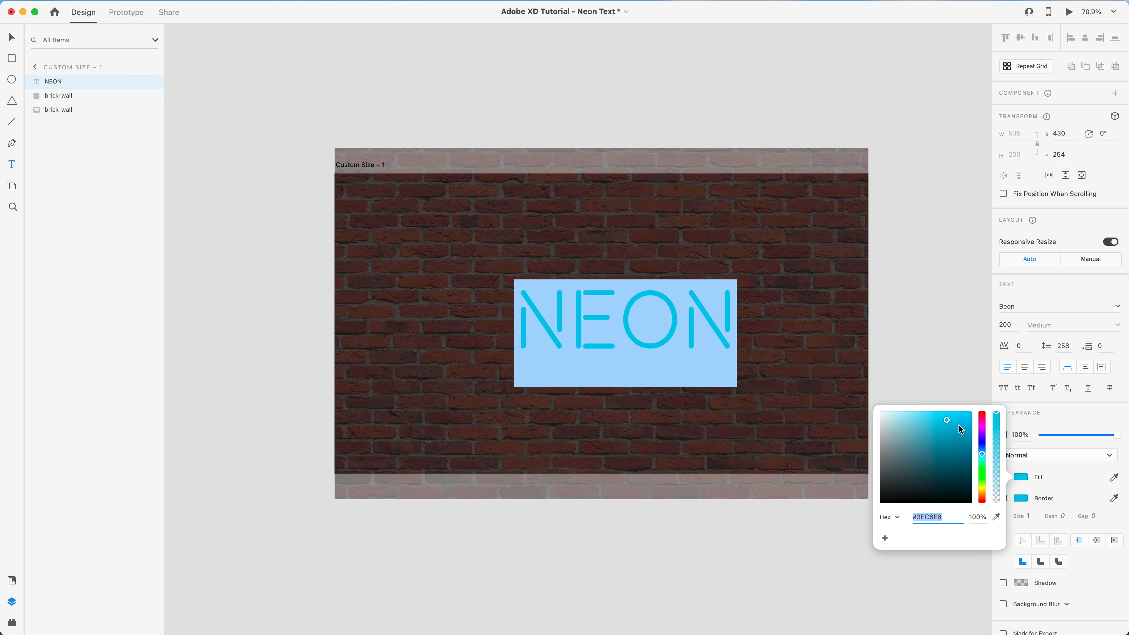
left_click(1019, 474)
left_click(1019, 475)
- Copy the NEON text's fill hex code #3EC6E6 and save the color as a swatch
left_click(693, 355)
double_click(635, 353)
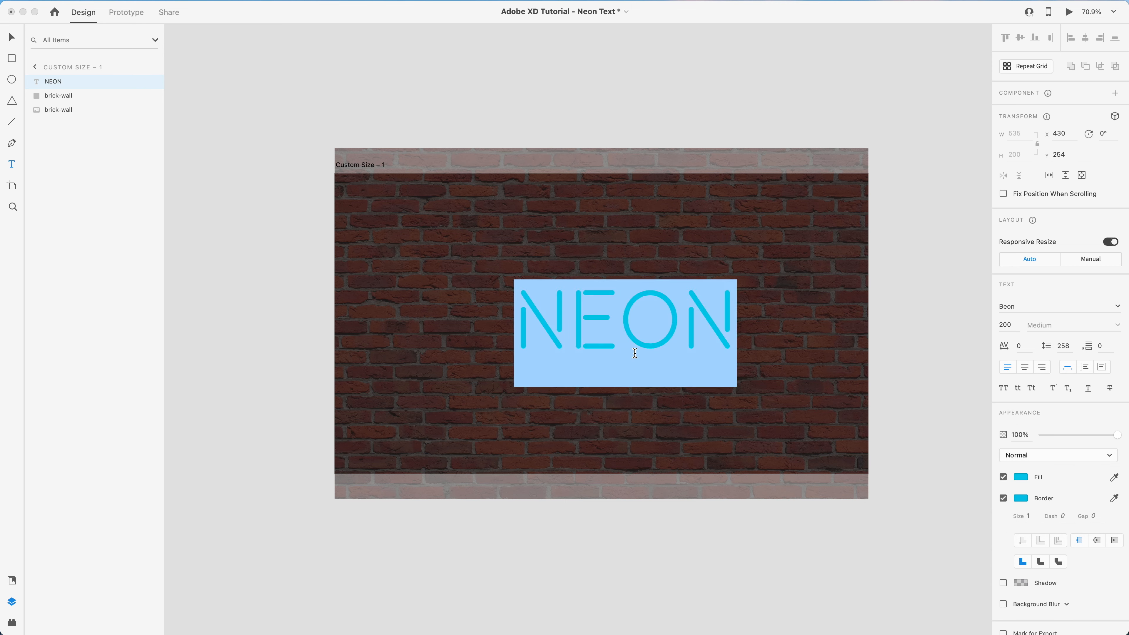
left_click(1020, 479)
key("super+c")
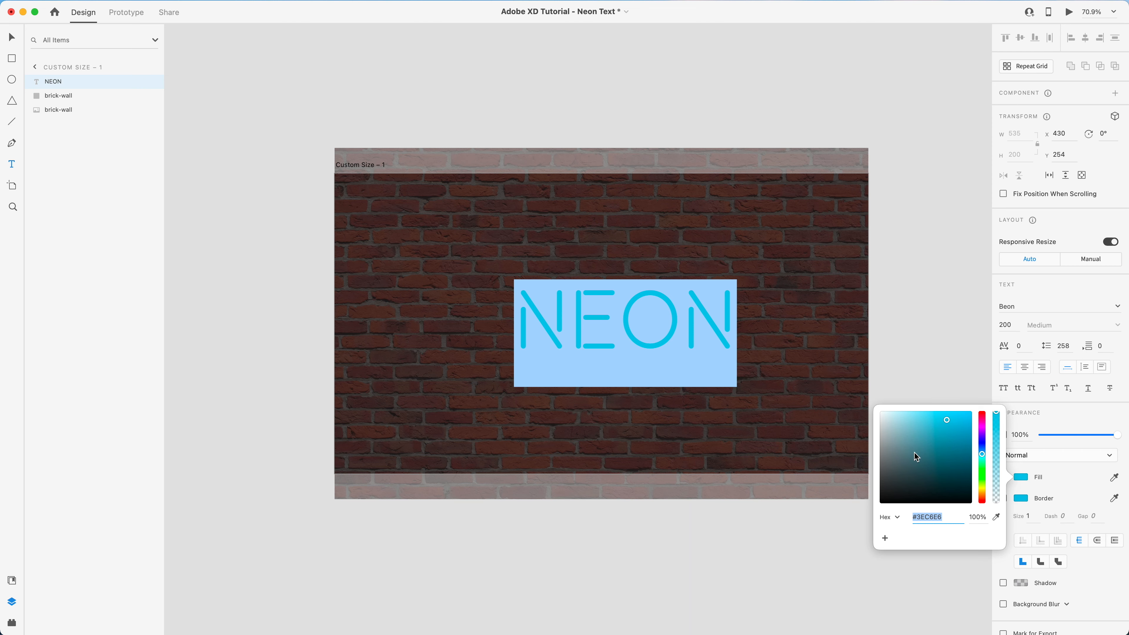
left_click(886, 539)
- Apply the saved blue swatch to the NEON text's border and set its shadow color to #3EC6E6 at 100% opacity
left_click(1022, 499)
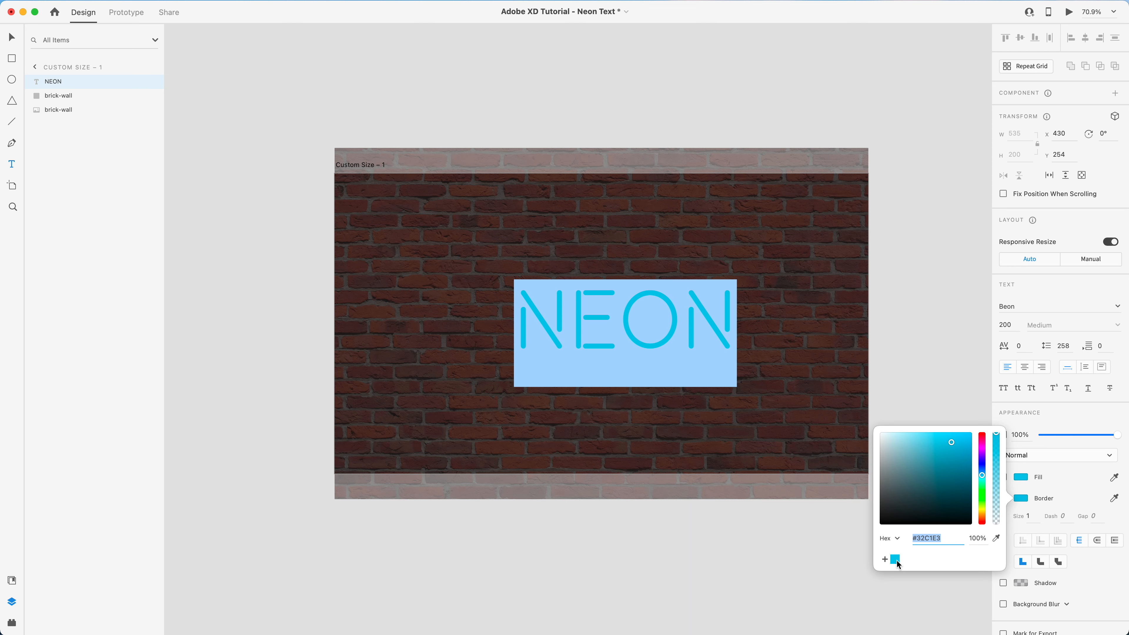
left_click(1021, 582)
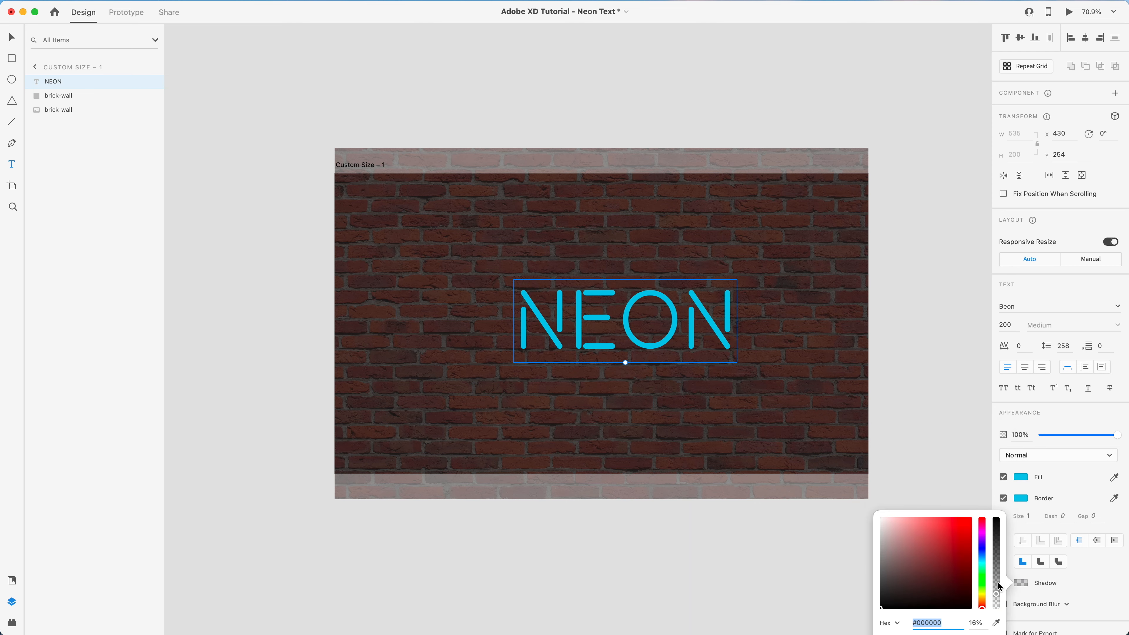
key("super+v")
key("Return")
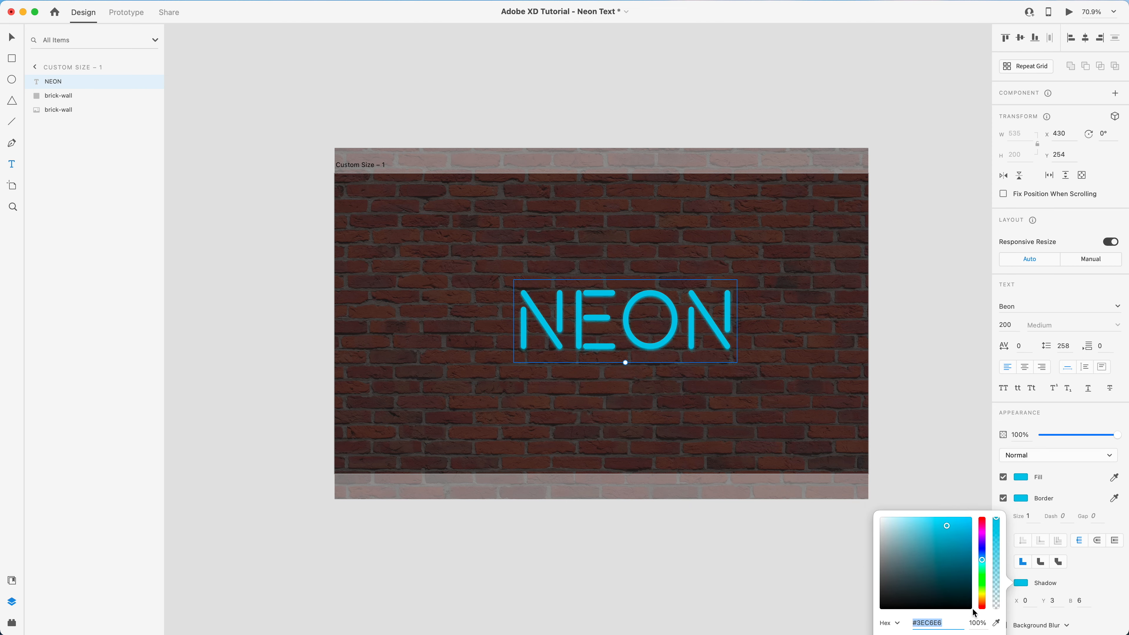
left_click(964, 508)
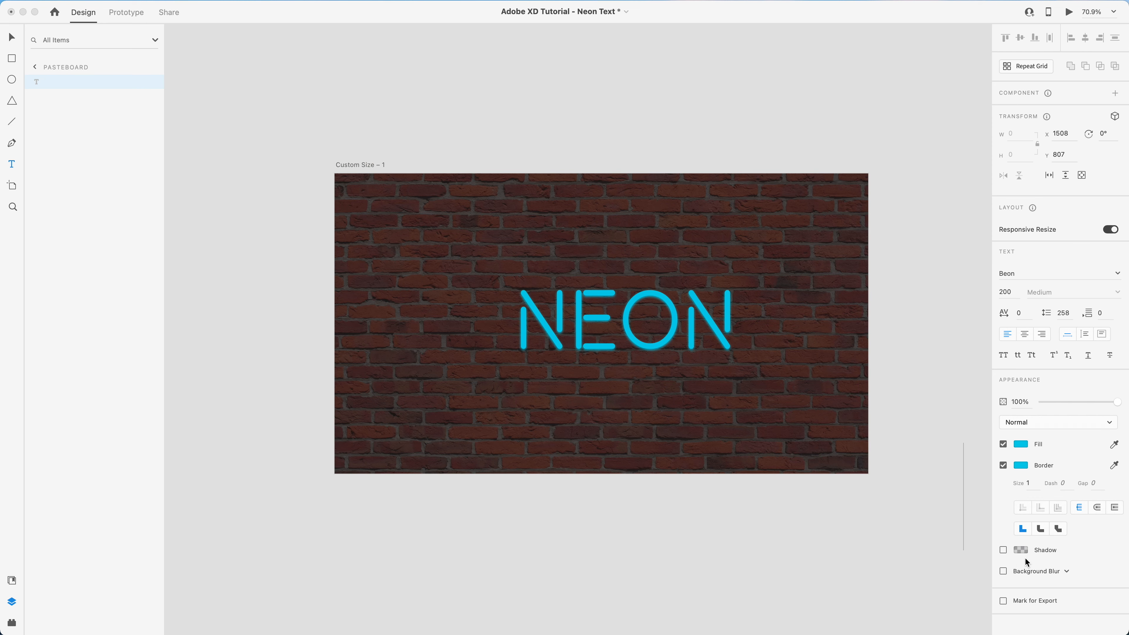
- Sample the blue of the NEON lettering as the text's border color
left_click(1017, 584)
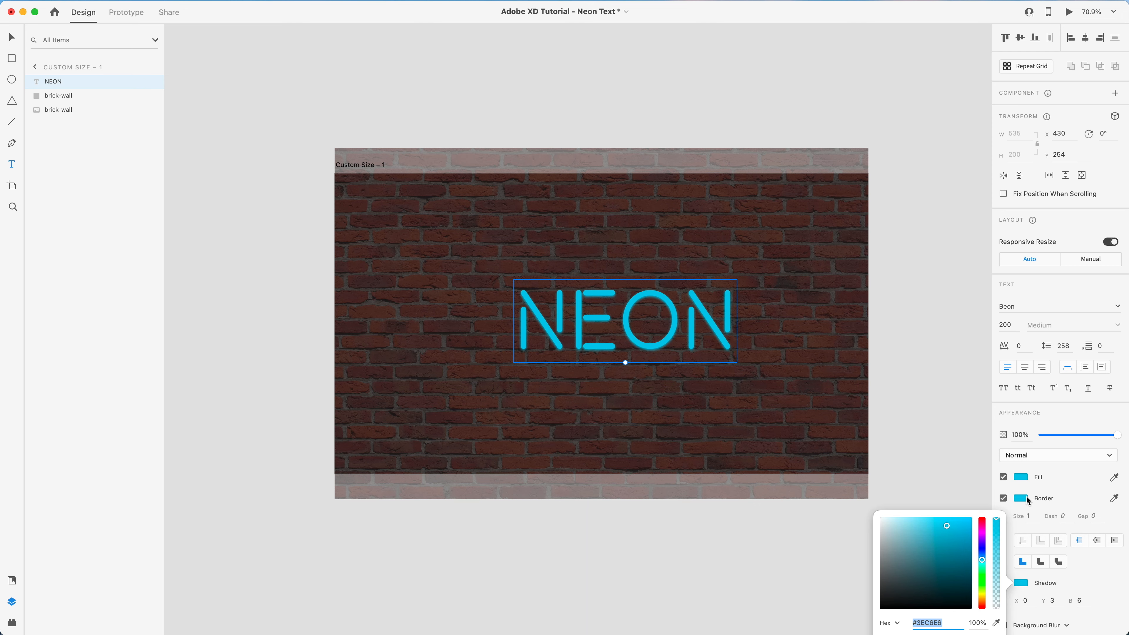
left_click(1021, 498)
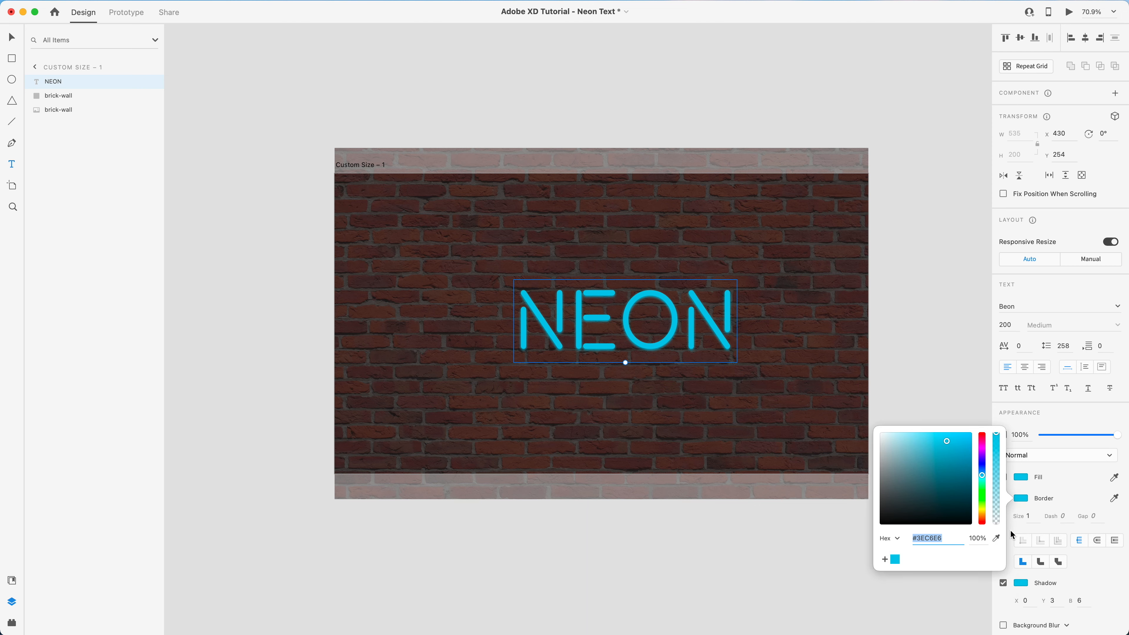
left_click(996, 540)
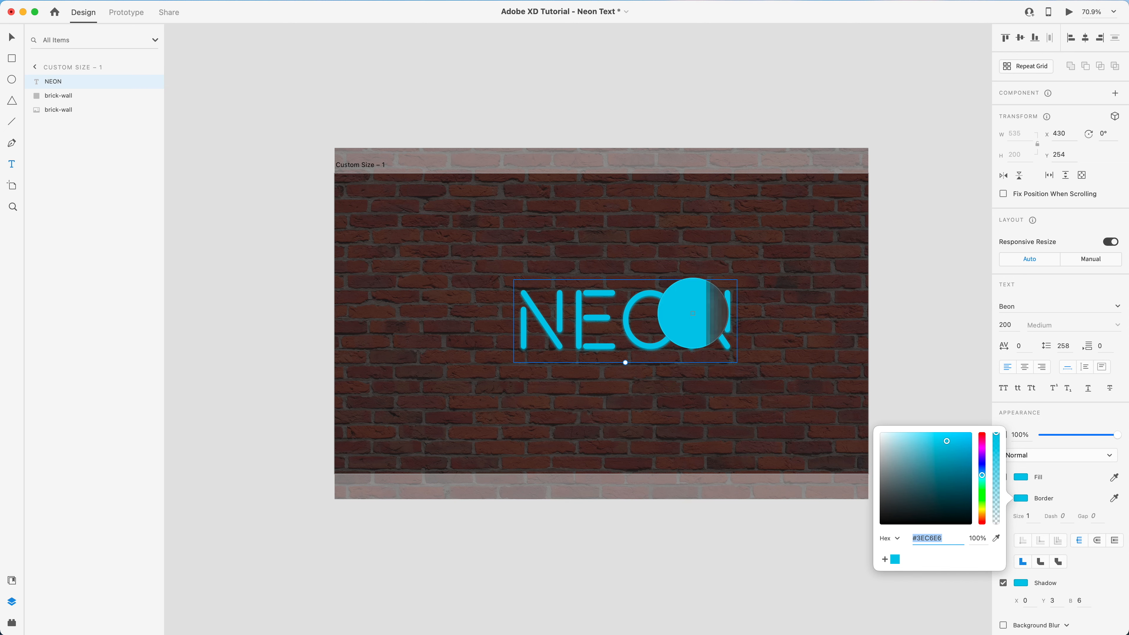
left_click(691, 312)
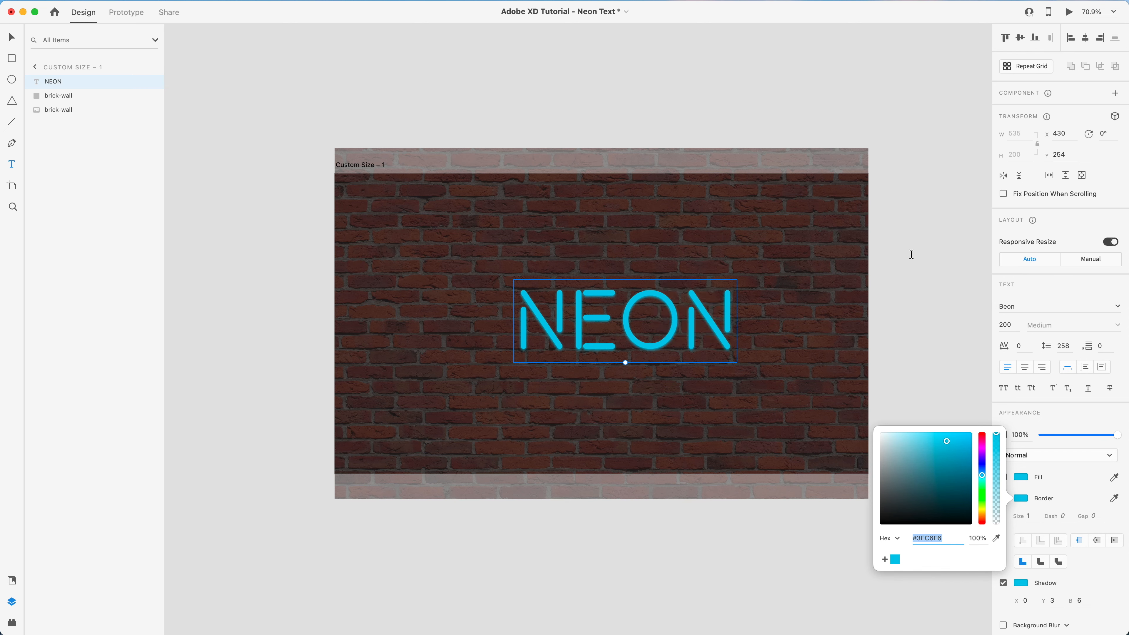
left_click(909, 258)
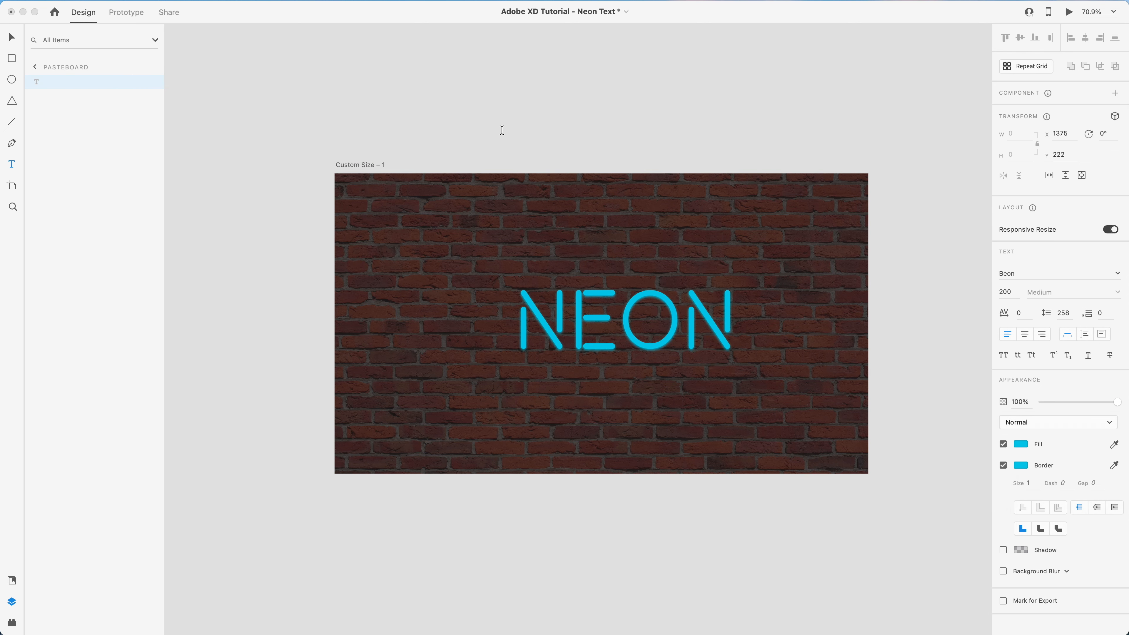
- Set the NEON text's shadow to a vertical offset of 0 and a blur of 15
left_click(11, 37)
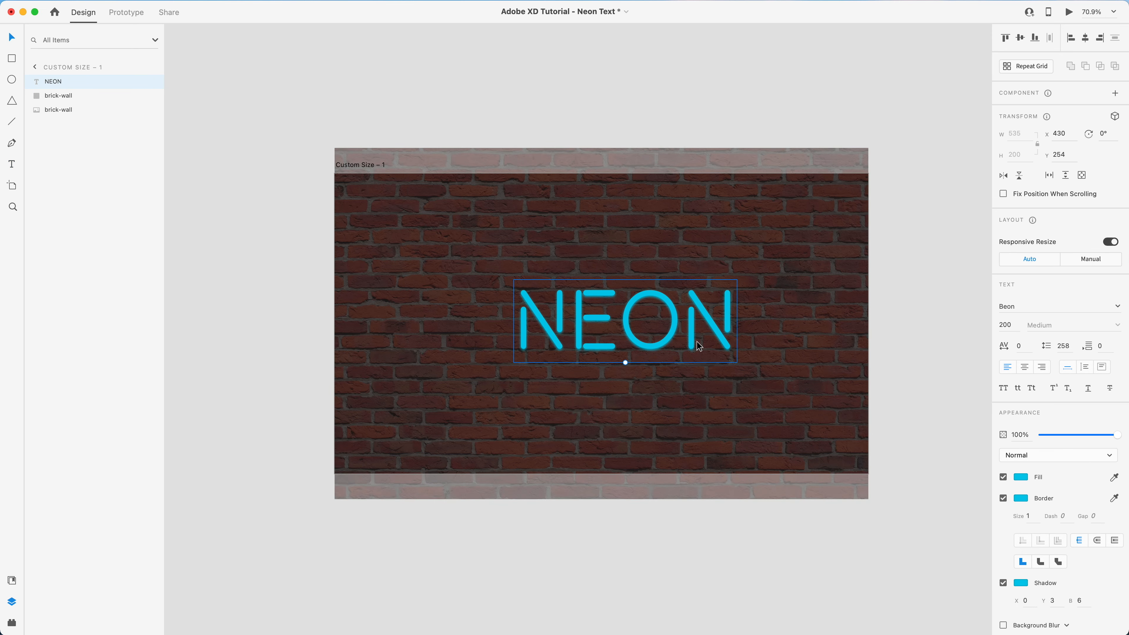
key("super+plus")
key("super+plus")
key("super+plus")
key("super+plus")
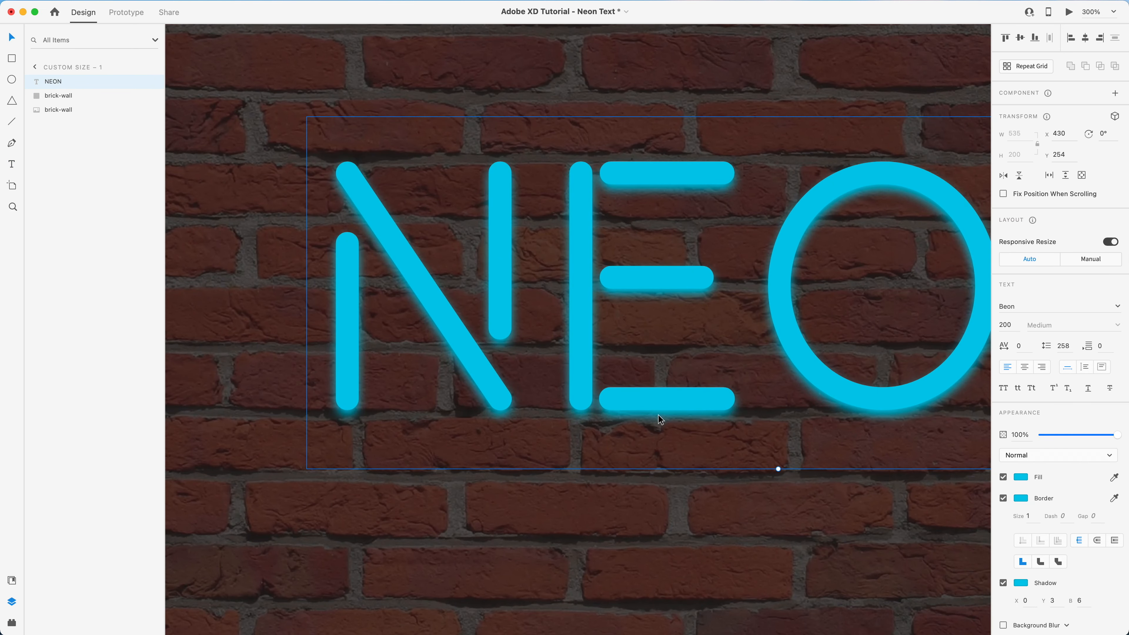
key("super+z")
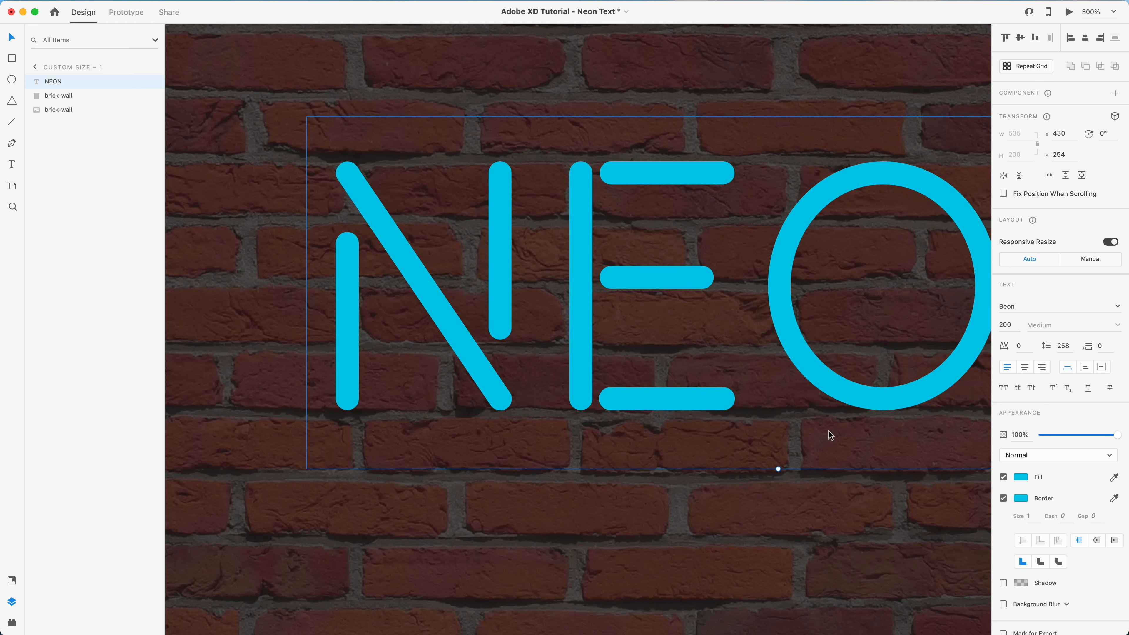
key("super+shift+z")
left_click(1054, 601)
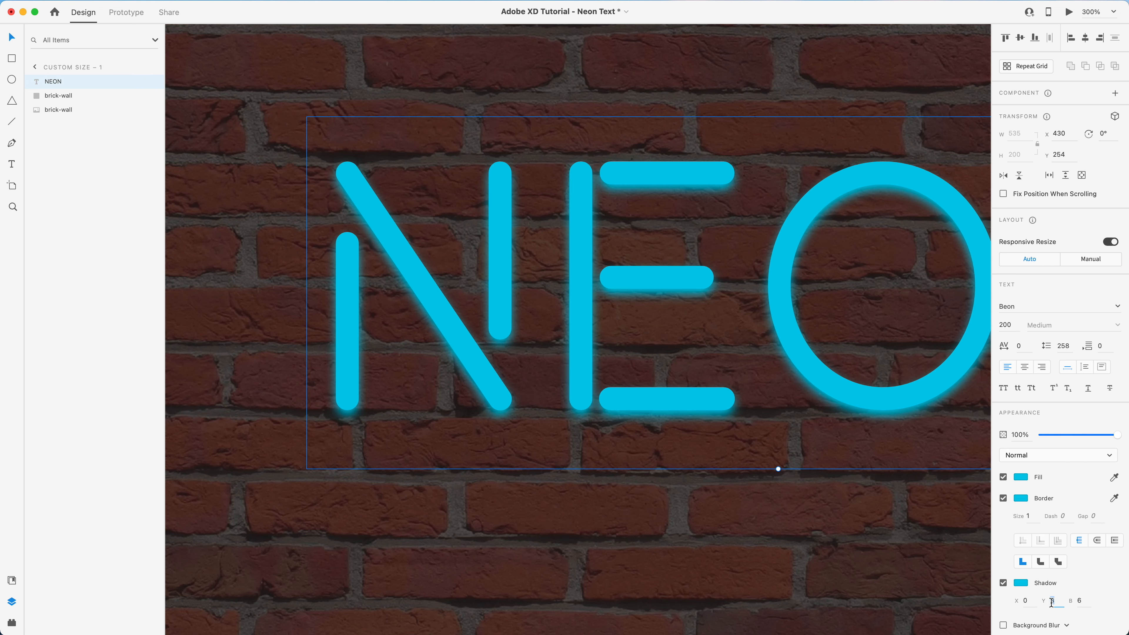
left_click(1076, 601)
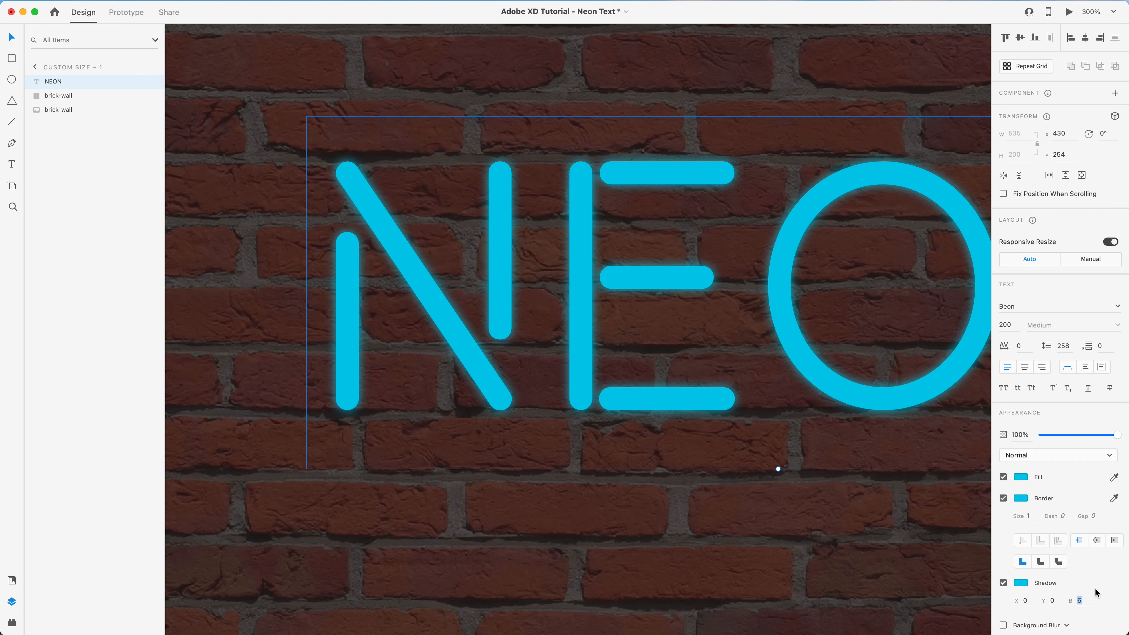
type("15")
key("Return")
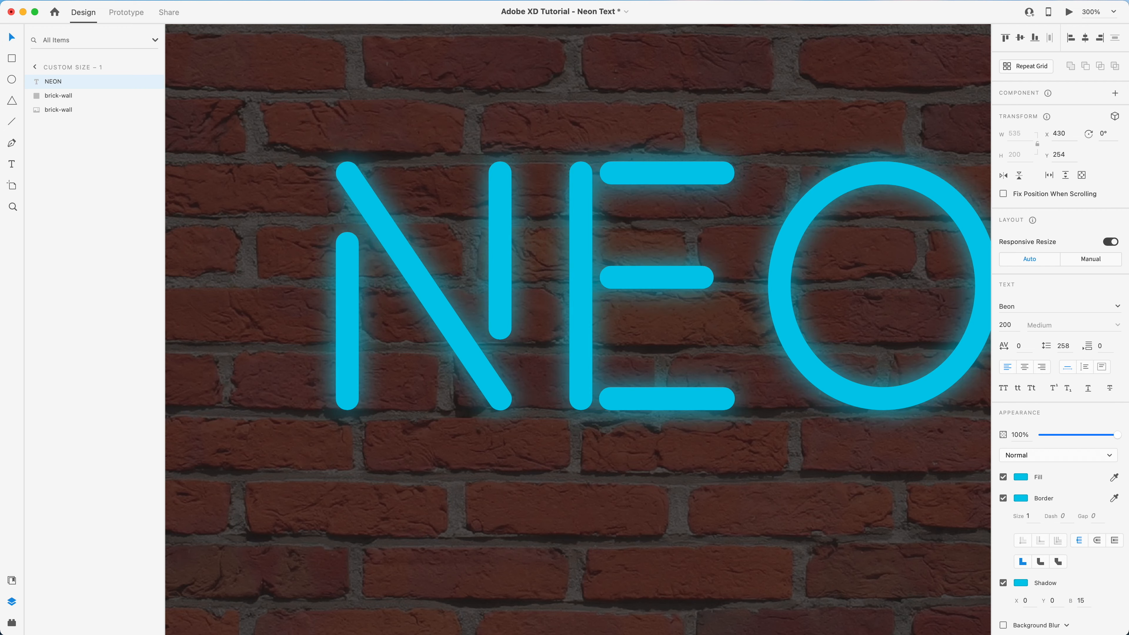
- Duplicate the NEON text twice in place and lower the topmost copy's opacity to 50%
key("super+0")
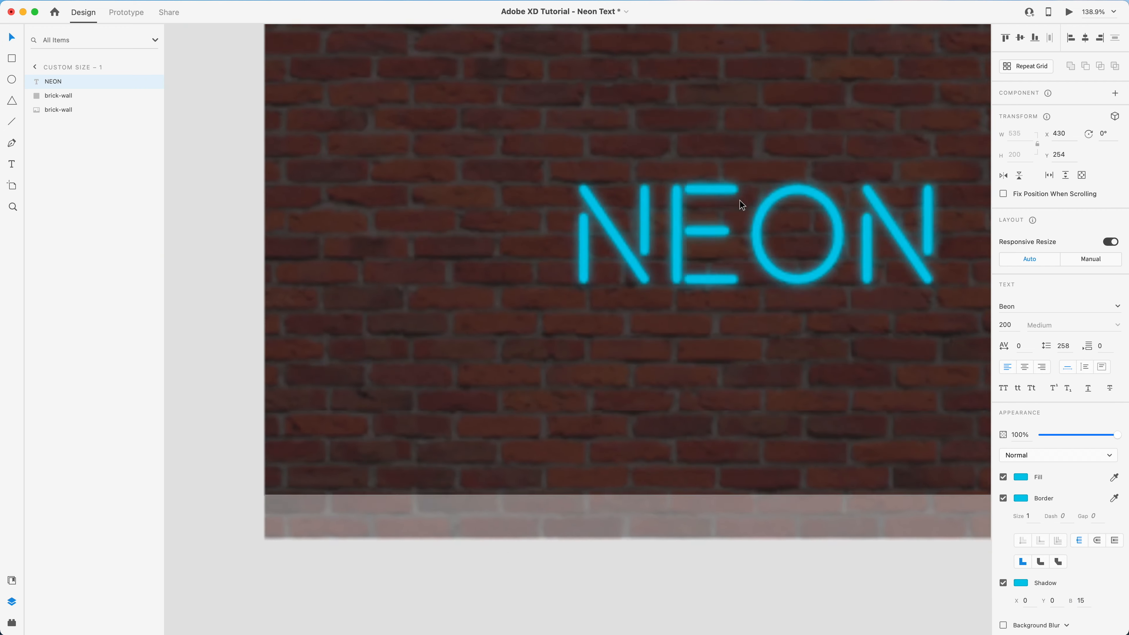
key("super+0")
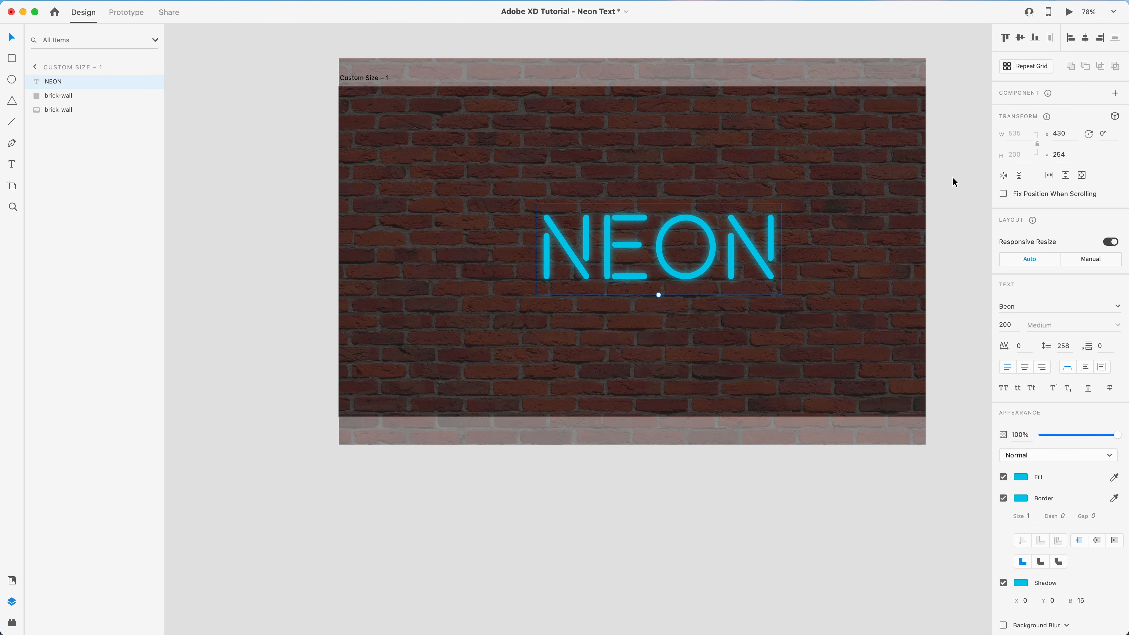
key("super+d")
key("super+d")
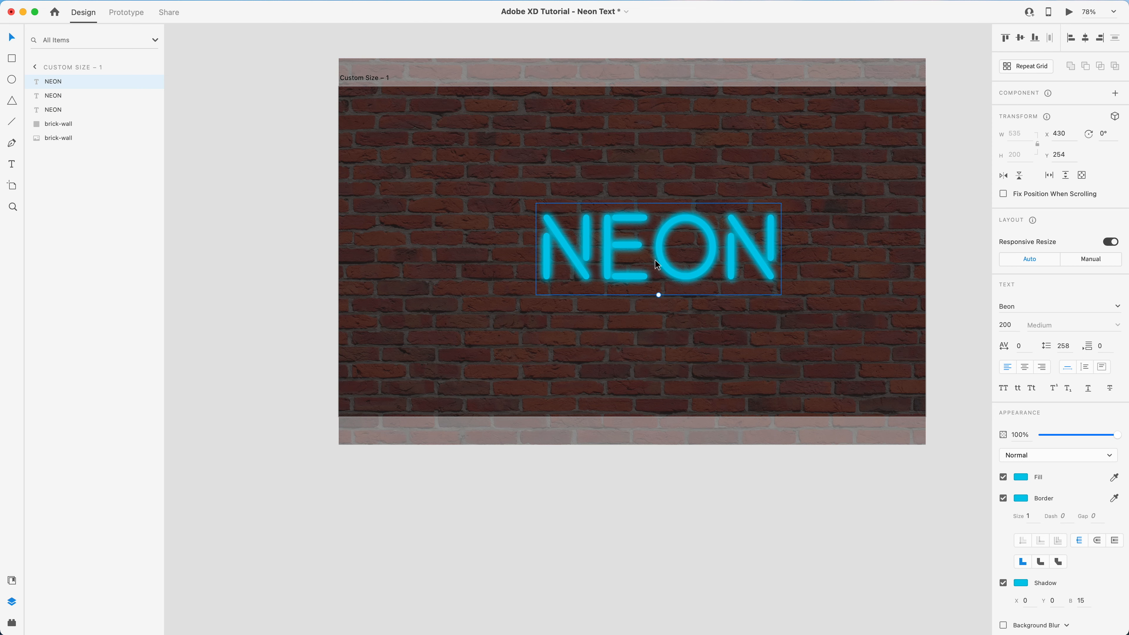
left_click_drag(1094, 436, 1079, 437)
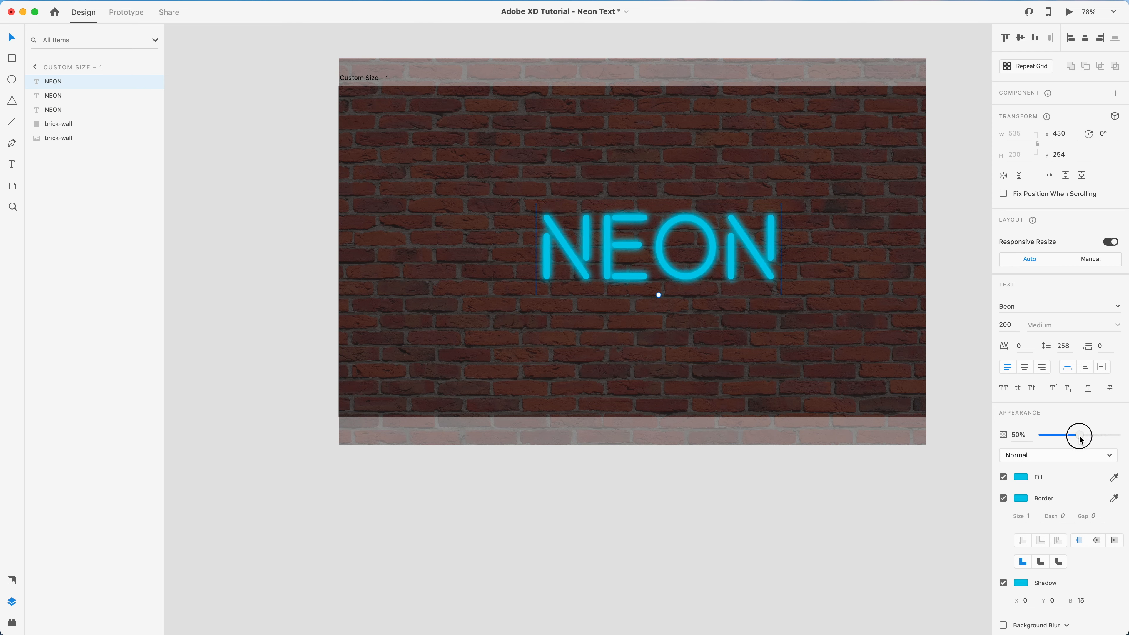
- Apply an Object Blur of 10 to the topmost NEON copy and deselect it
left_click(1043, 625)
left_click(1039, 601)
scroll(1040, 605, "down", 1)
left_click(1041, 618)
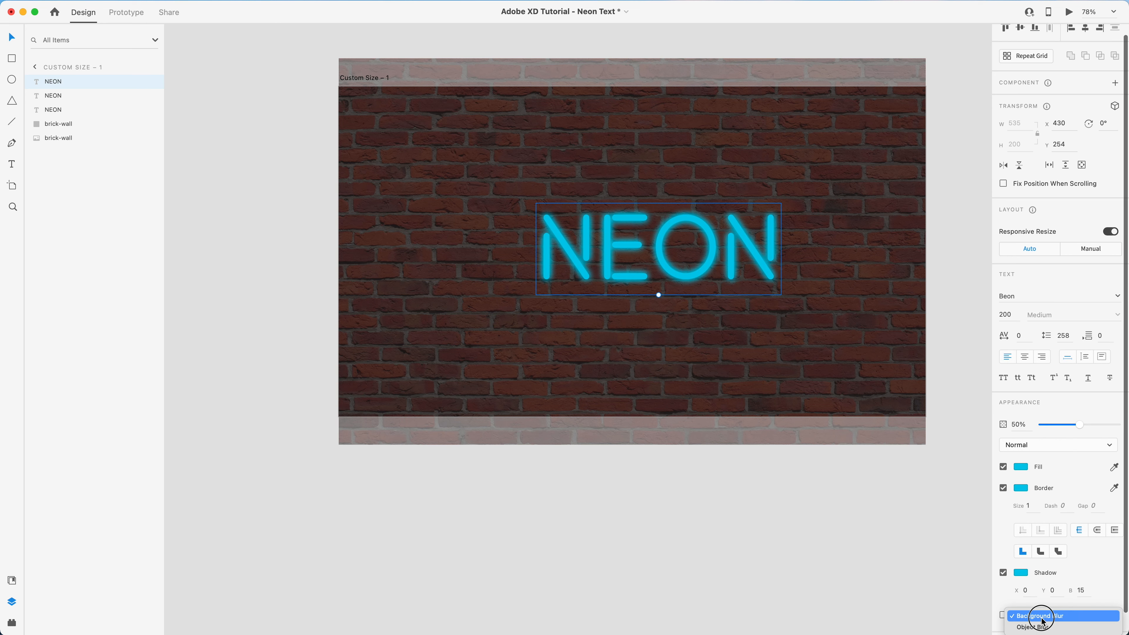
left_click(1038, 627)
scroll(1044, 566, "down", 1)
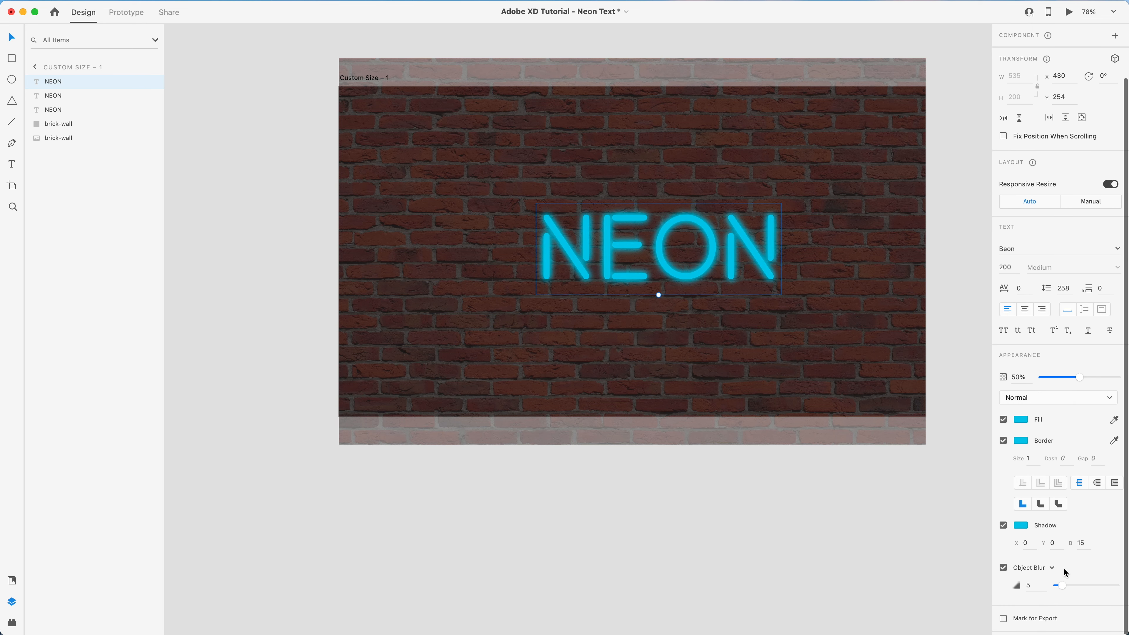
left_click_drag(1062, 590, 1069, 590)
scroll(703, 244, "up", 5)
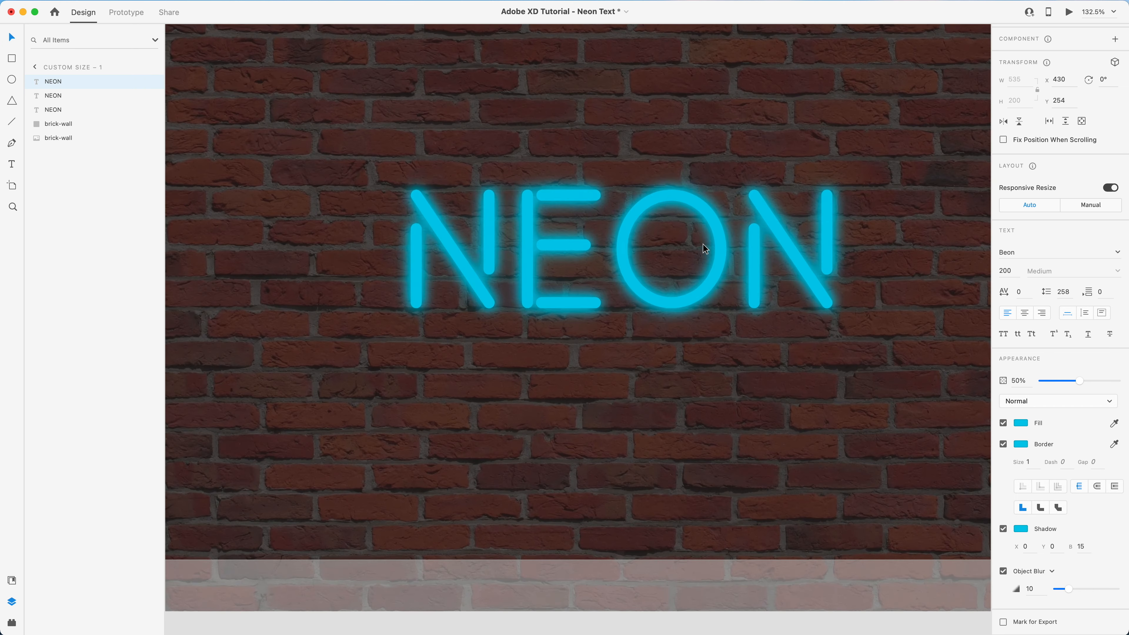
scroll(781, 491, "down", 6)
left_click(780, 554)
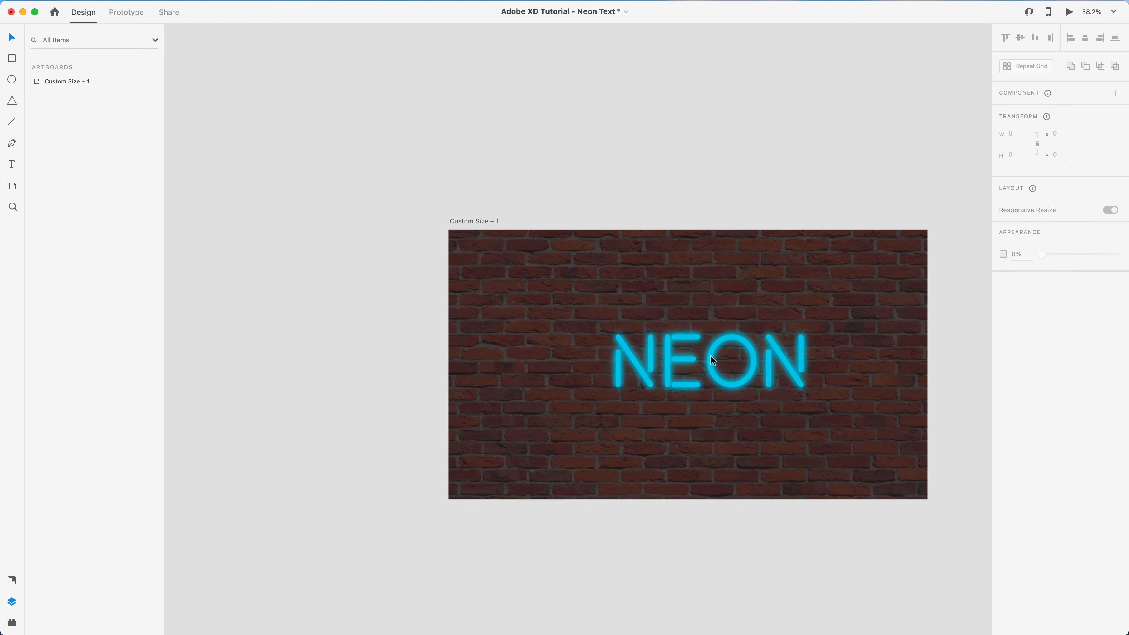
scroll(718, 356, "up", 3)
scroll(728, 360, "down", 5)
left_click(751, 365)
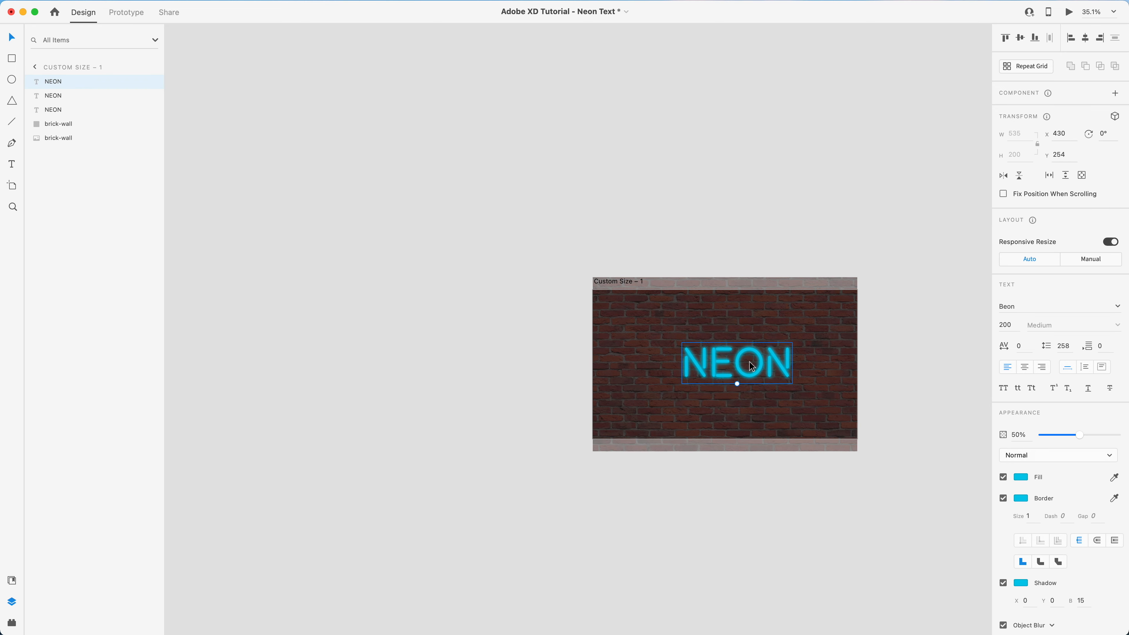
key("Escape")
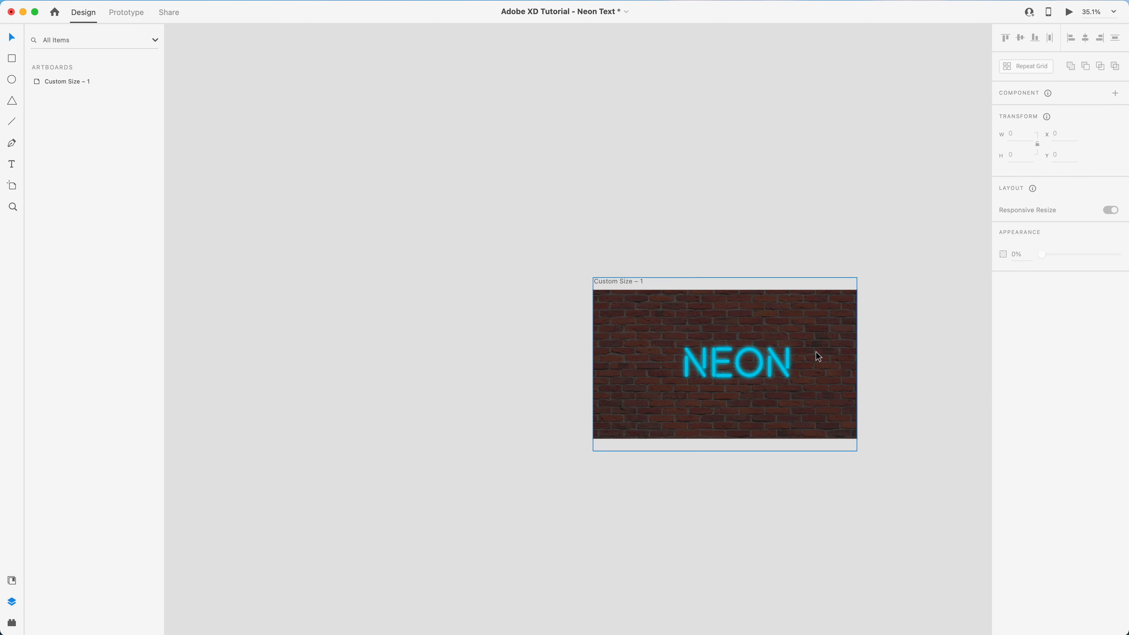
scroll(788, 306, "up", 3)
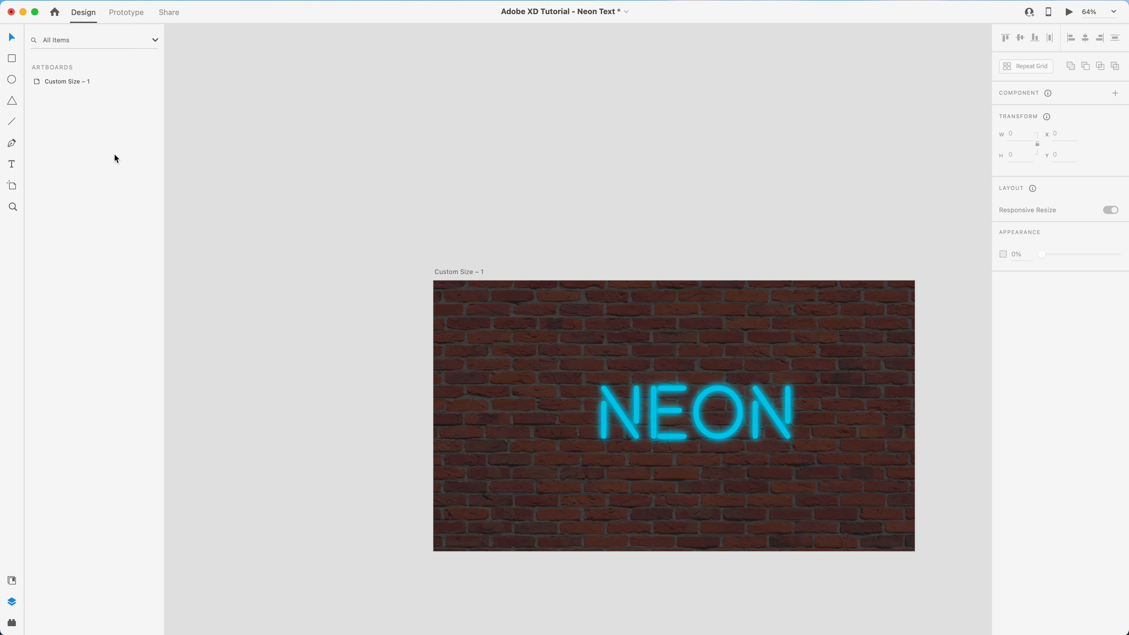
- Select all three NEON text layers and move them together to the center of the artboard
left_click(82, 84)
left_click(702, 411)
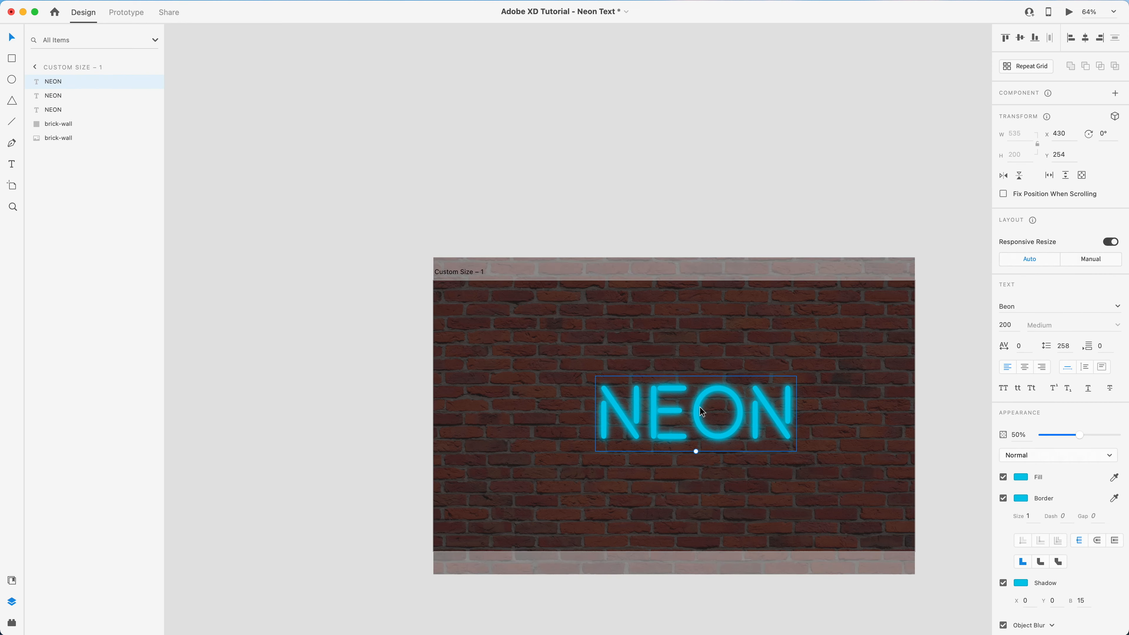
left_click(72, 110, "shift")
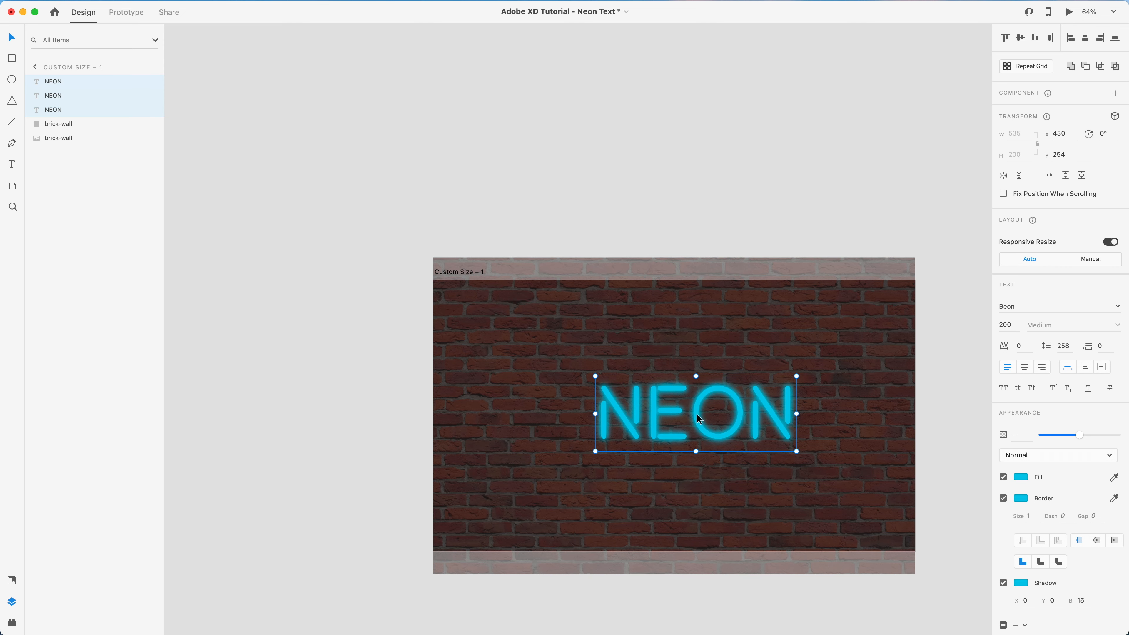
left_click_drag(698, 418, 675, 418)
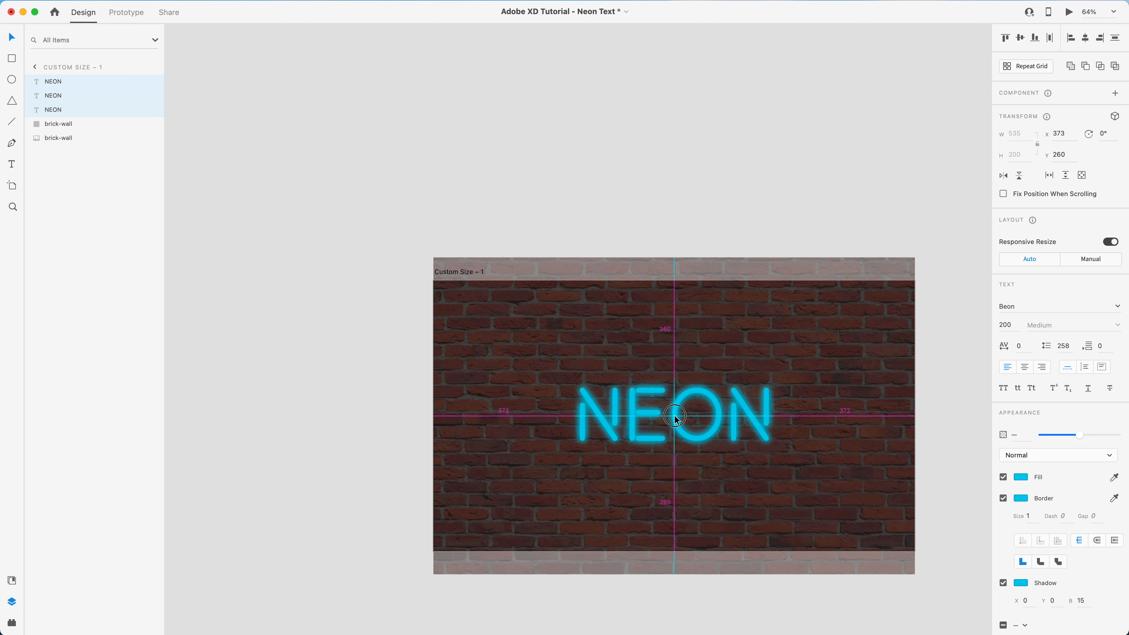
left_click(679, 202)
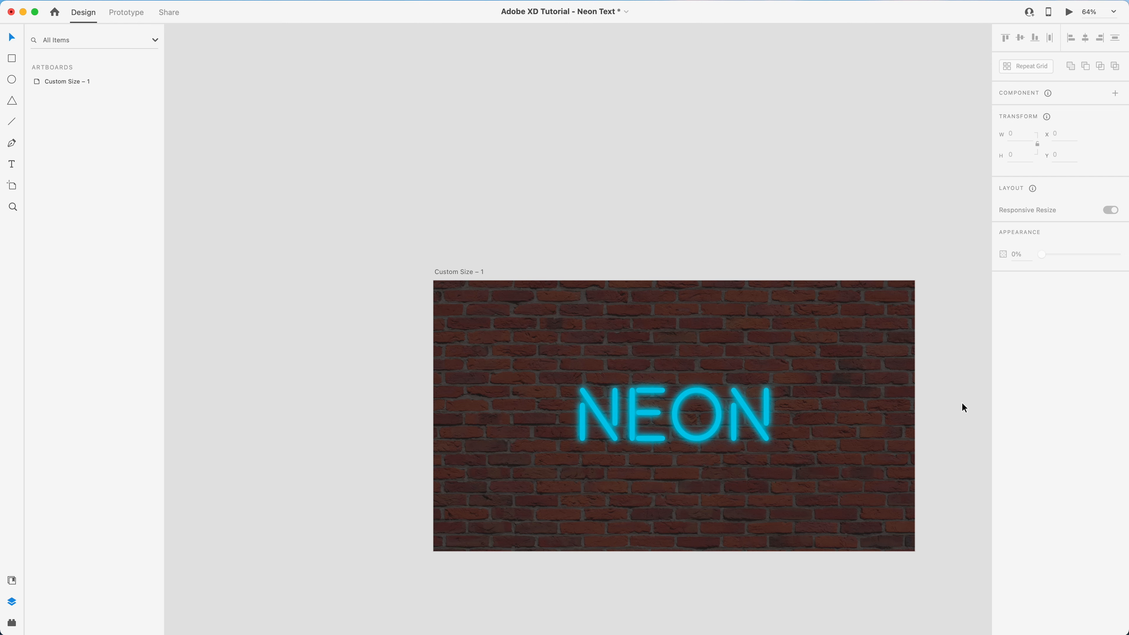
- Draw an ellipse of about 535 × 179 px over the NEON text, spanning its full width
scroll(713, 184, "down", 5)
scroll(713, 185, "right", 2)
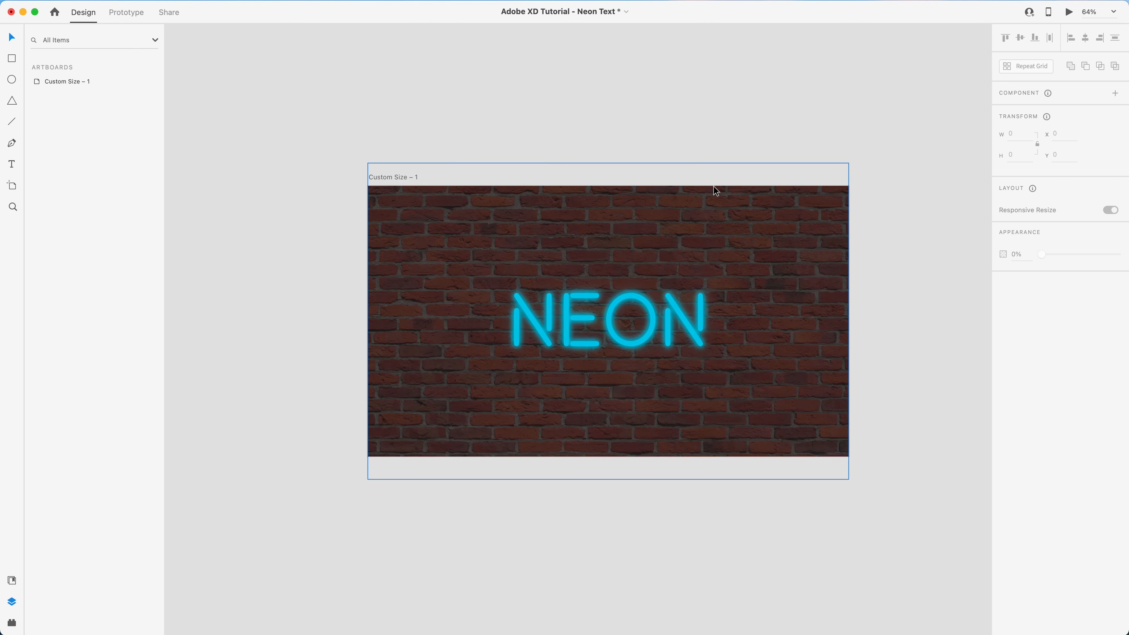
scroll(714, 186, "up", 3, "ctrl")
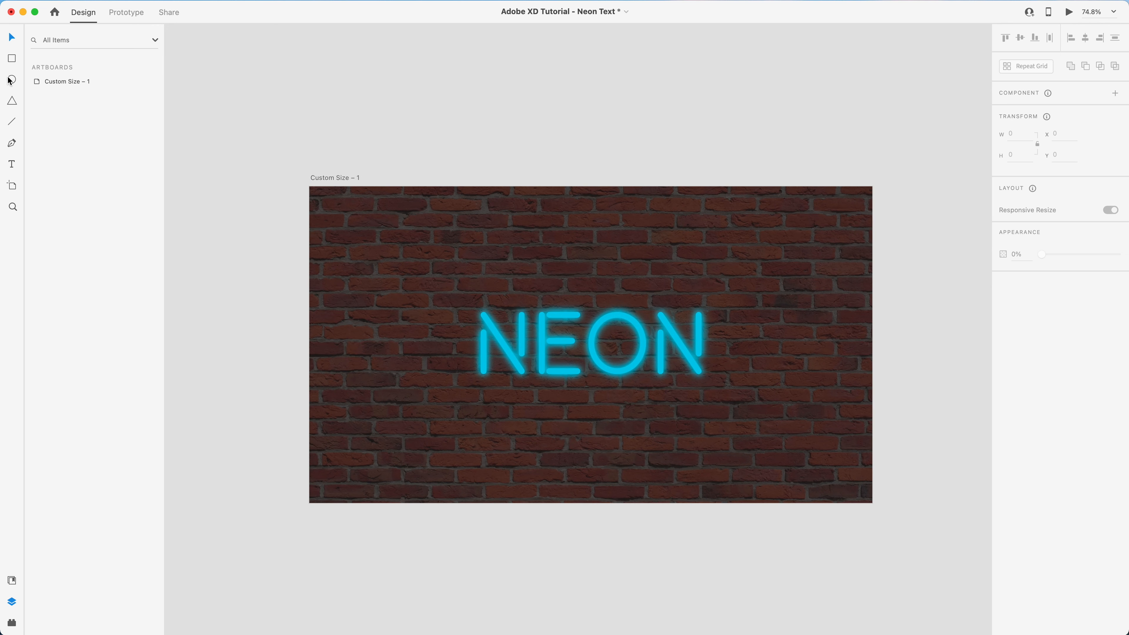
left_click(12, 81)
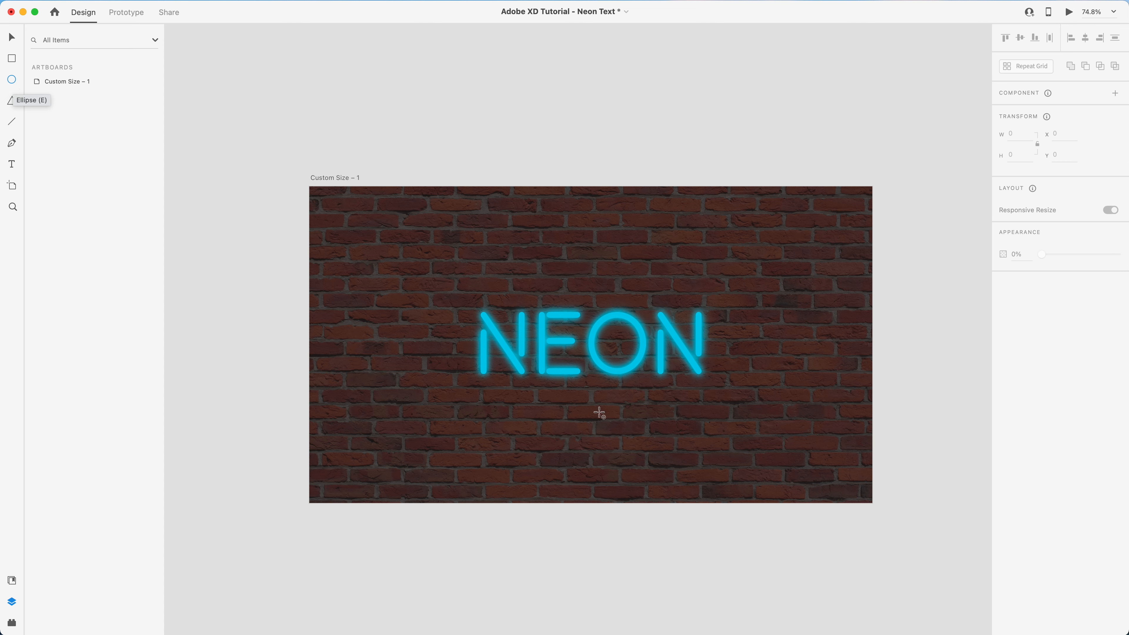
mouse_move(472, 308)
left_mouse_down()
mouse_move(607, 370)
mouse_move(707, 387)
left_mouse_up()
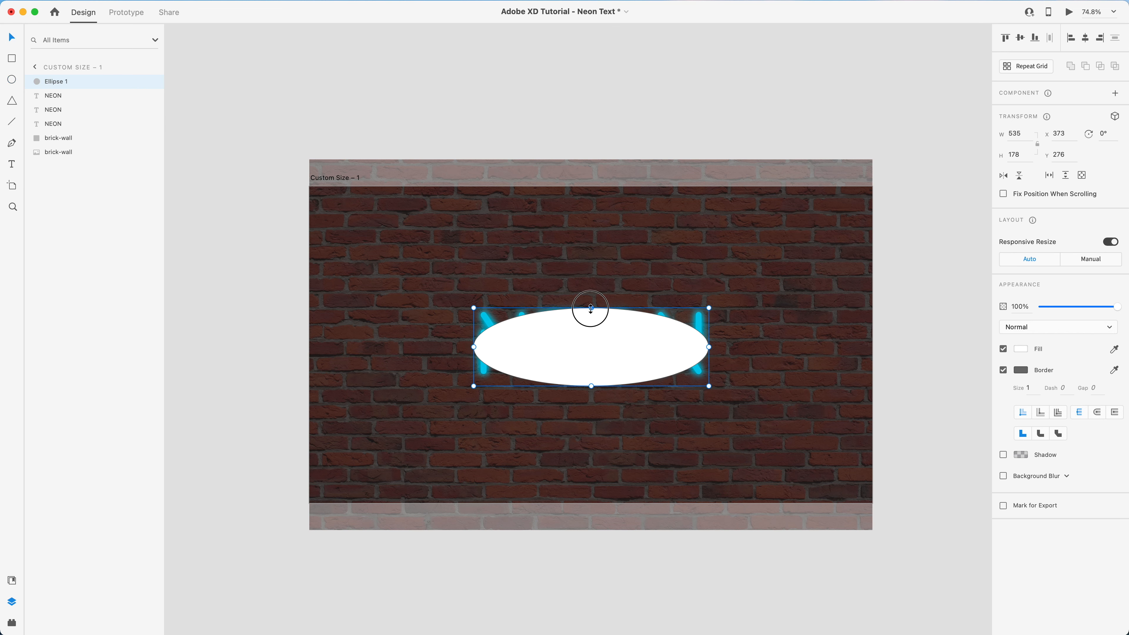
left_click_drag(591, 308, 592, 307)
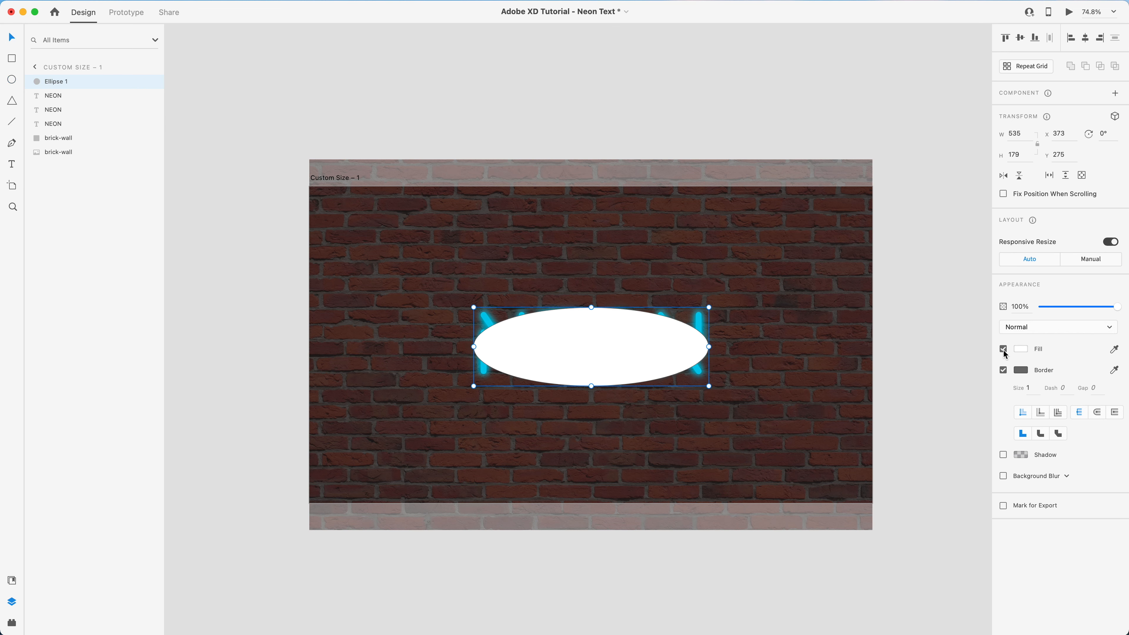
- Remove the ellipse's border, set its opacity to 50% and fill it with the saved blue swatch #3EC6E6
left_click(1004, 370)
left_click_drag(1088, 307, 1081, 310)
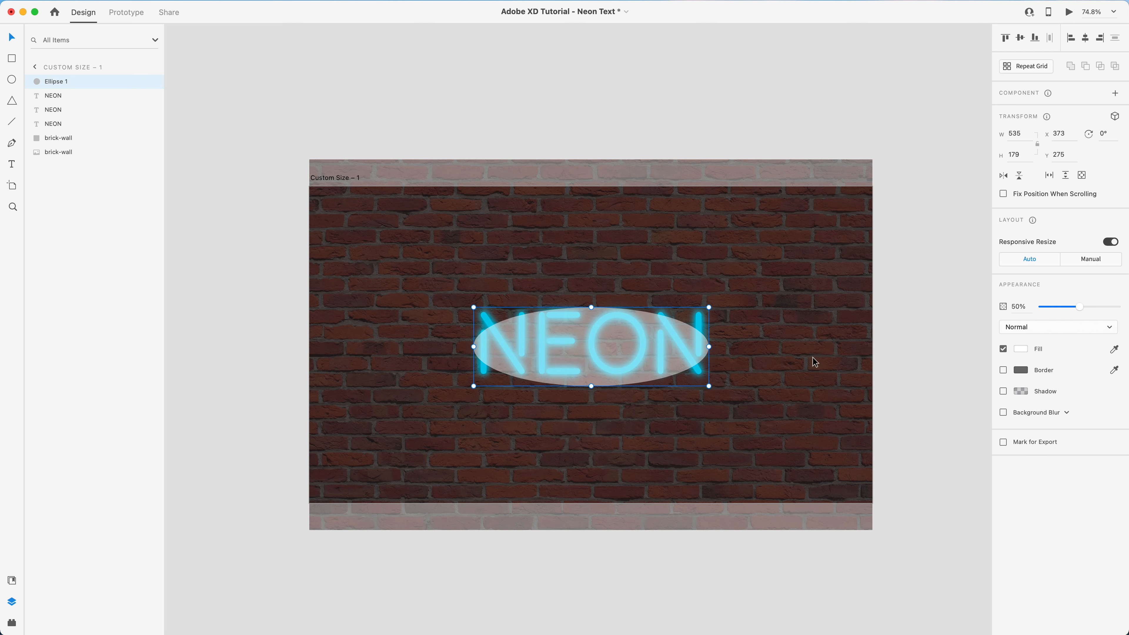
left_click(1021, 349)
left_click(895, 417)
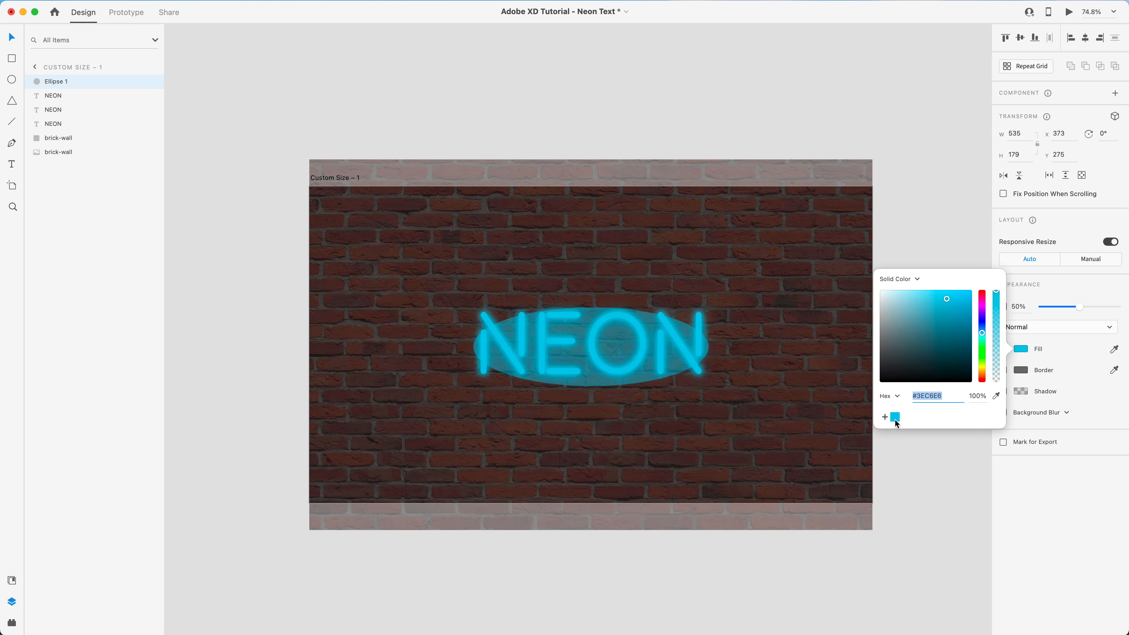
left_click(661, 366)
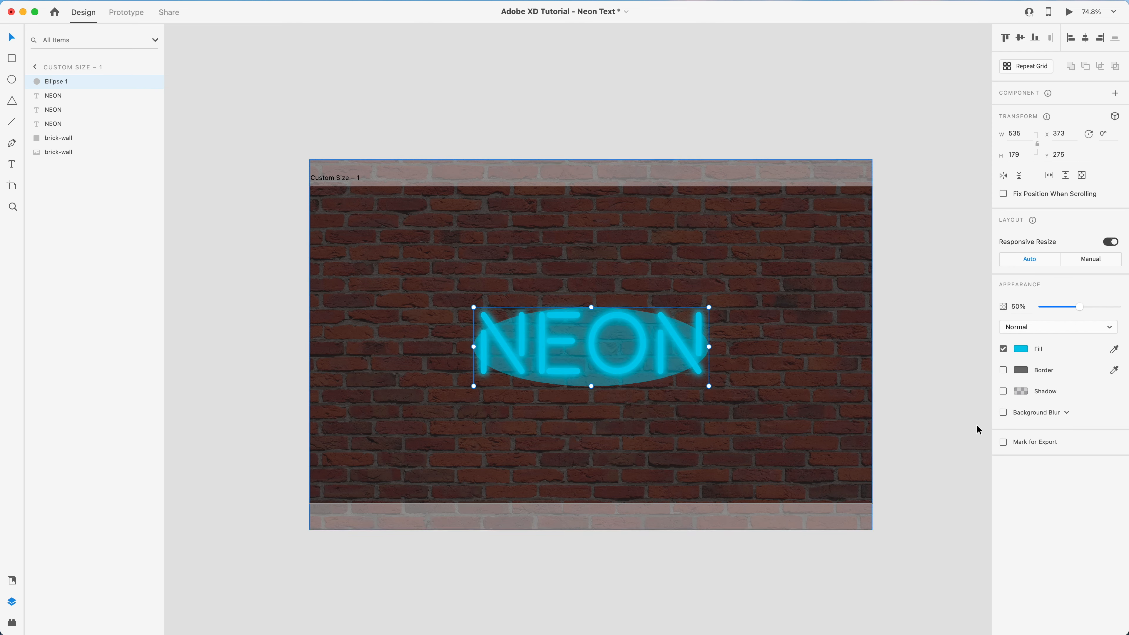
- Apply an Object Blur to the ellipse, raise the blur amount until it becomes a soft glow, and deselect it
left_click(1032, 413)
left_click(1030, 424)
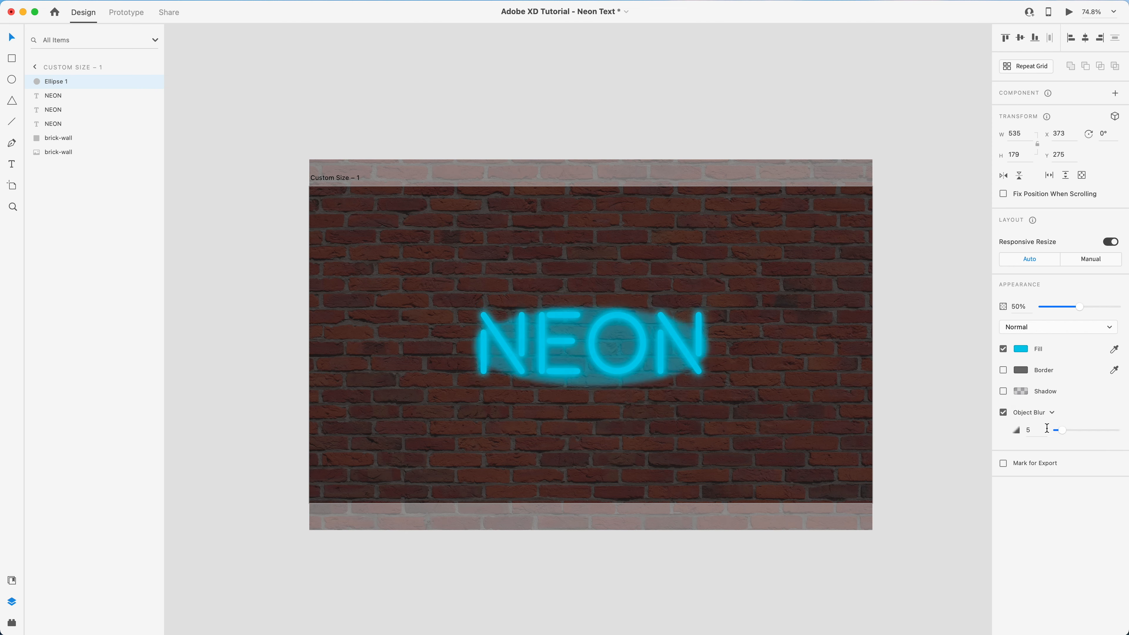
left_click_drag(1061, 431, 1086, 429)
left_click(924, 434)
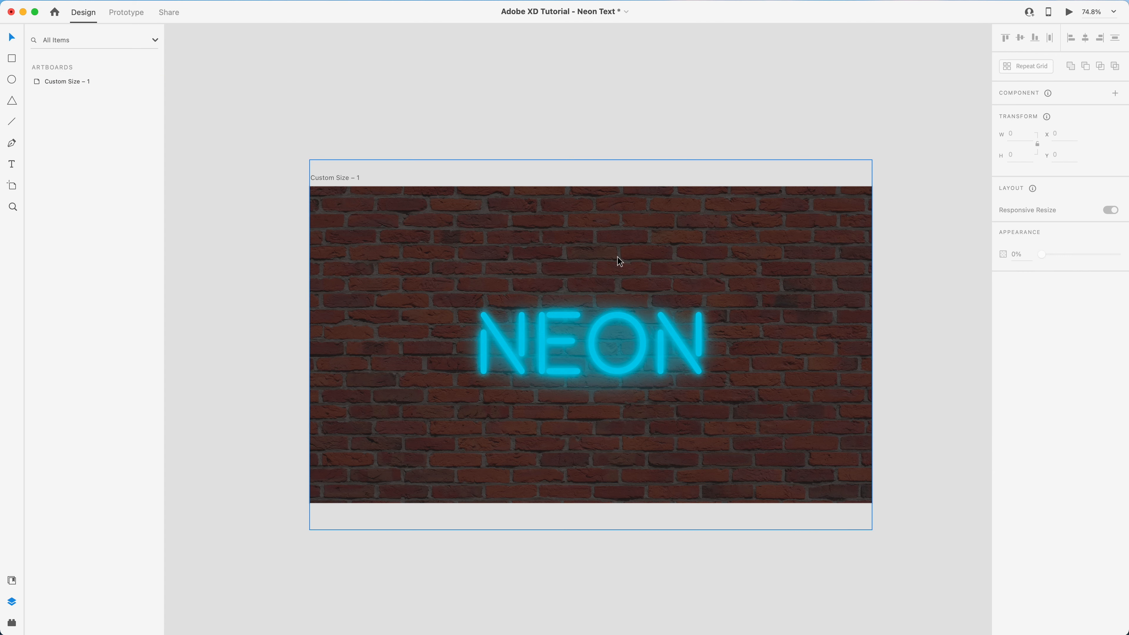
left_click(756, 264)
left_click(913, 350)
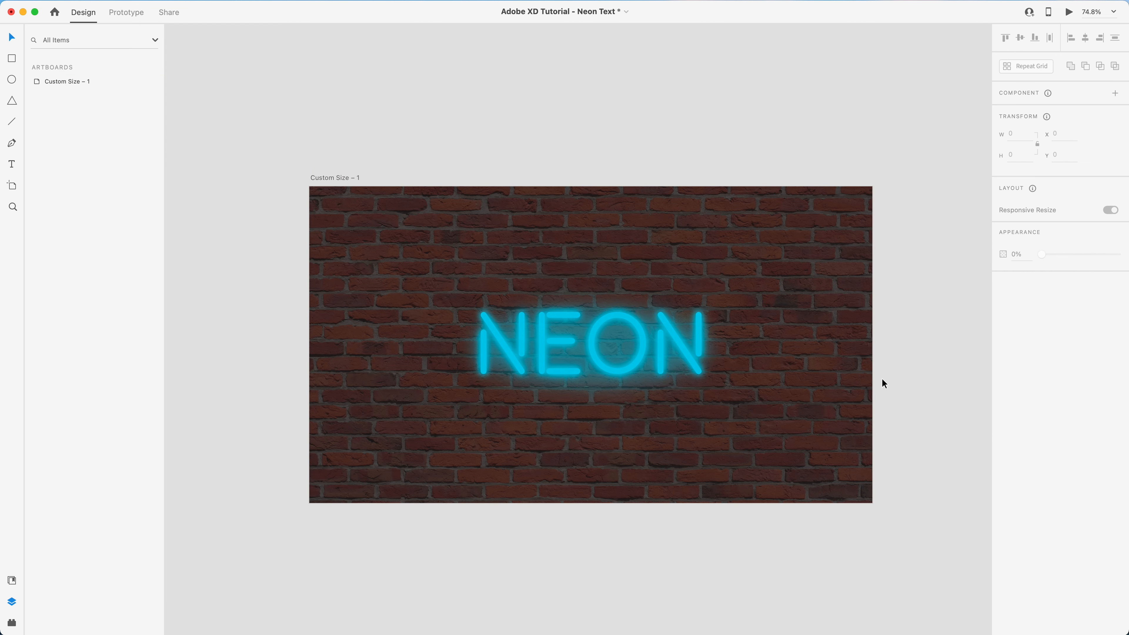
- Draw a rectangle of about 628 × 253 px surrounding the NEON text
scroll(935, 395, "up", 5)
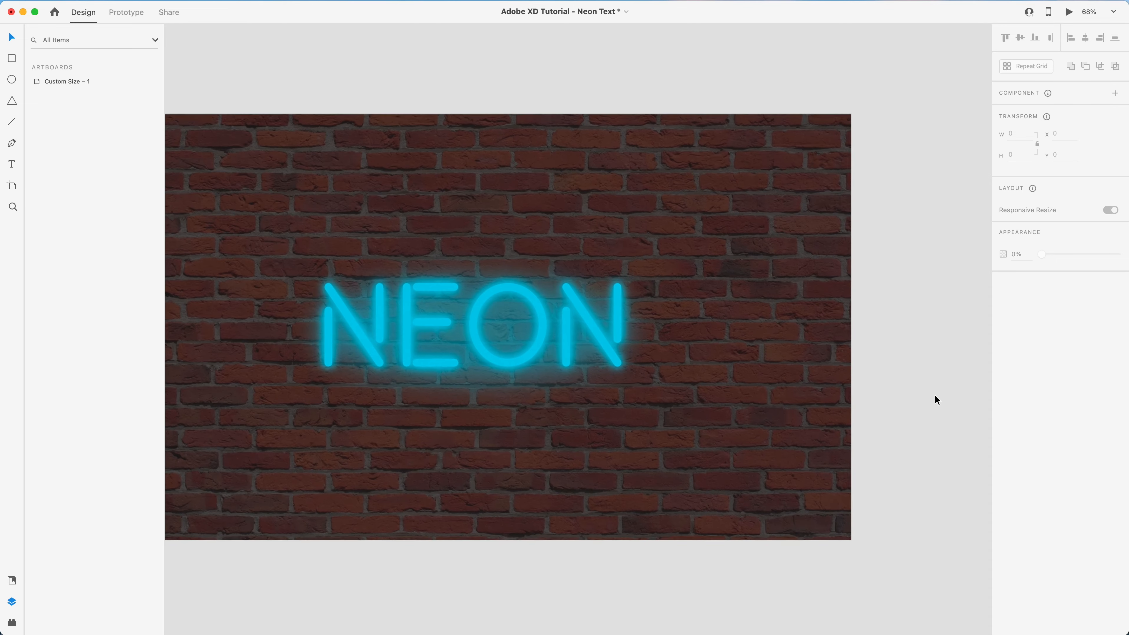
scroll(935, 395, "down", 5)
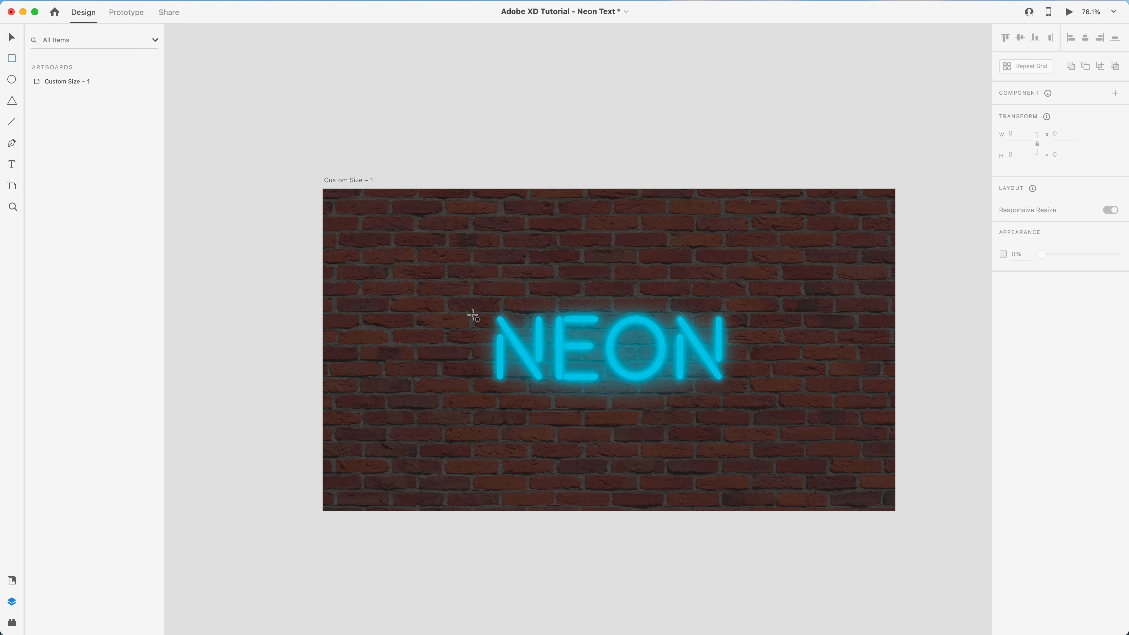
mouse_move(476, 298)
left_mouse_down()
mouse_move(494, 328)
mouse_move(763, 419)
mouse_move(757, 410)
left_mouse_up()
left_click(18, 43)
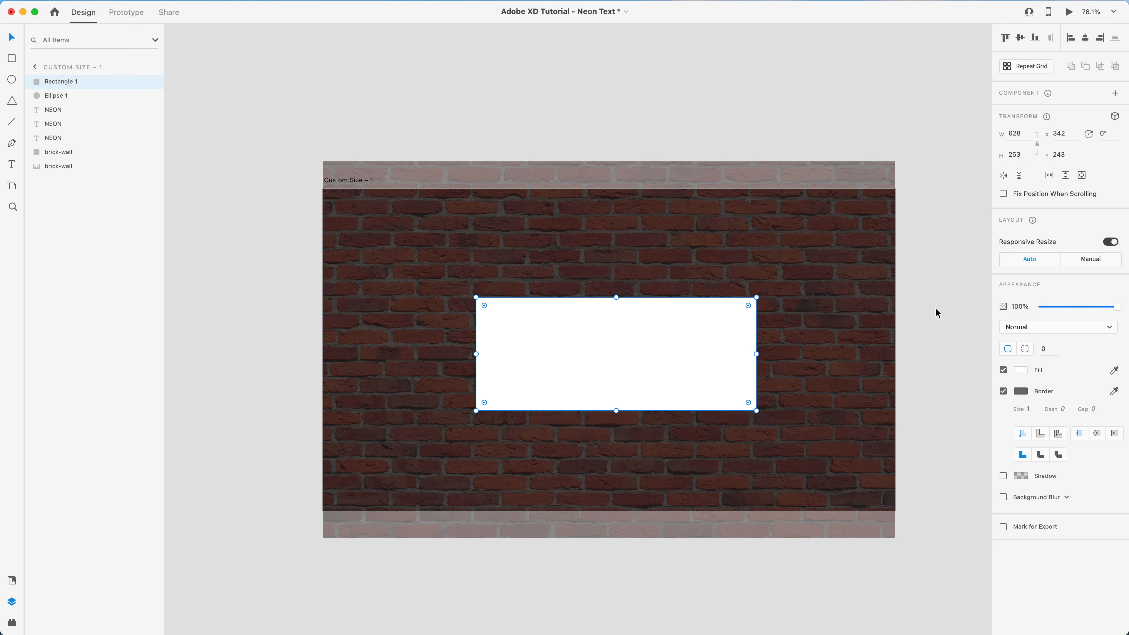
- Remove the rectangle's fill and set its border size to 4
left_click(1000, 371)
left_click(1030, 409)
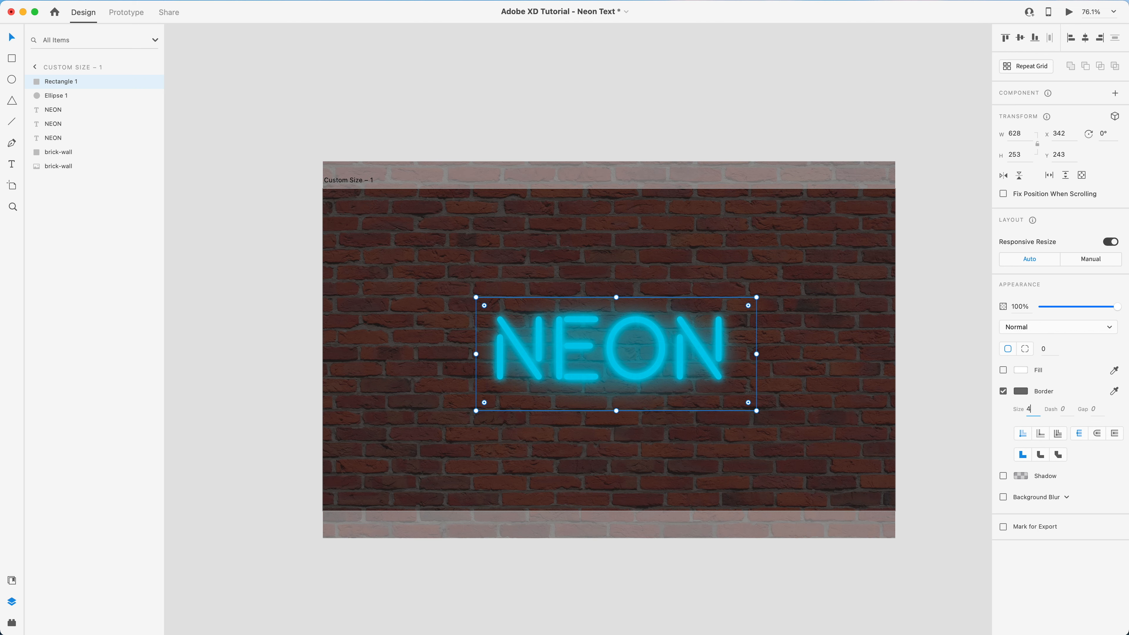
key("Return")
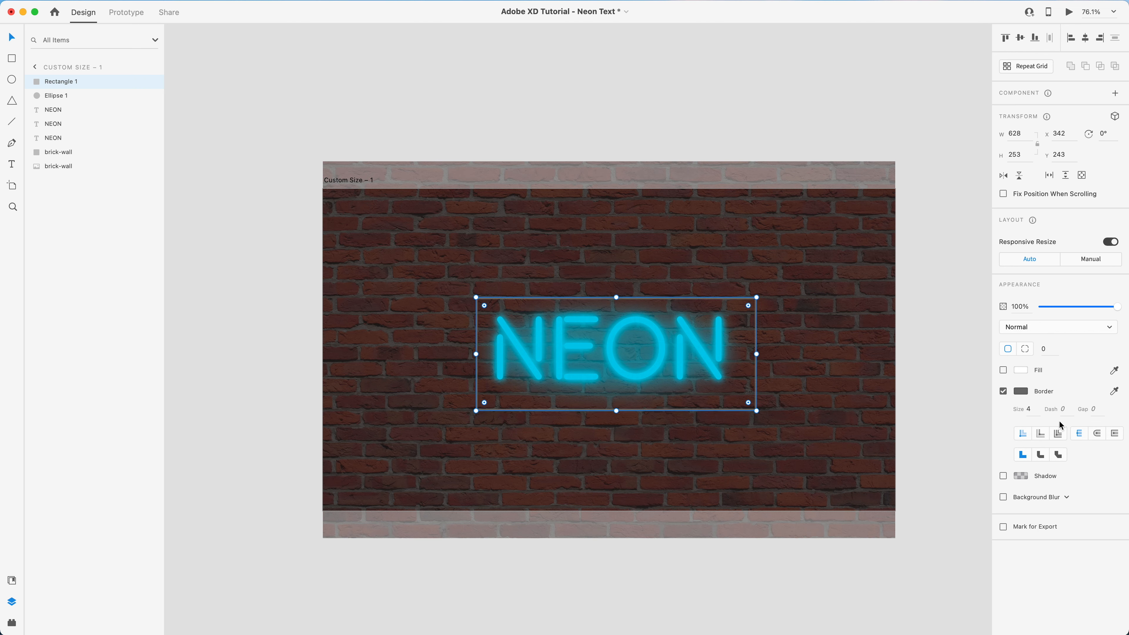
left_click(789, 117)
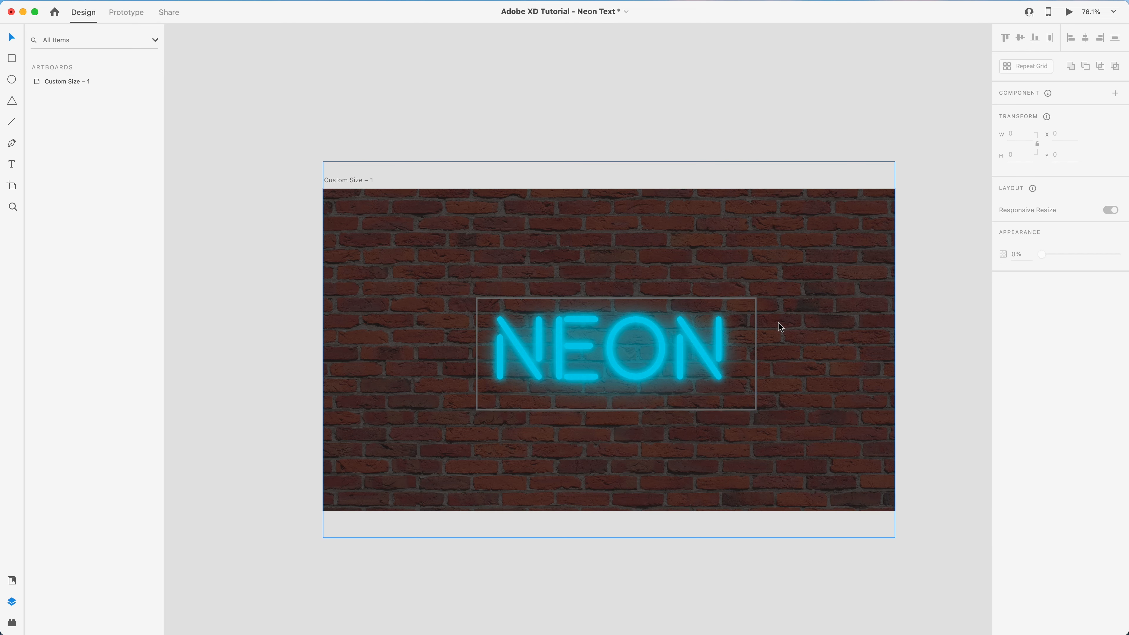
- Round the frame's corners to a radius of 40 and move the frame to X 326, Y 234, centred around the NEON text
left_click(755, 298)
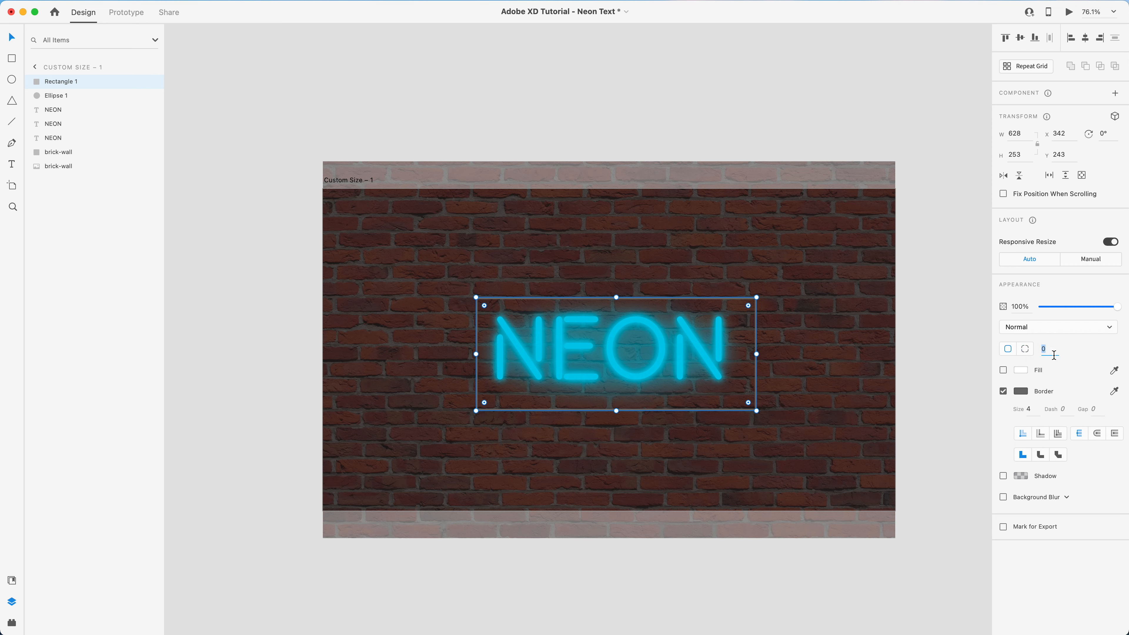
type("40")
key("Return")
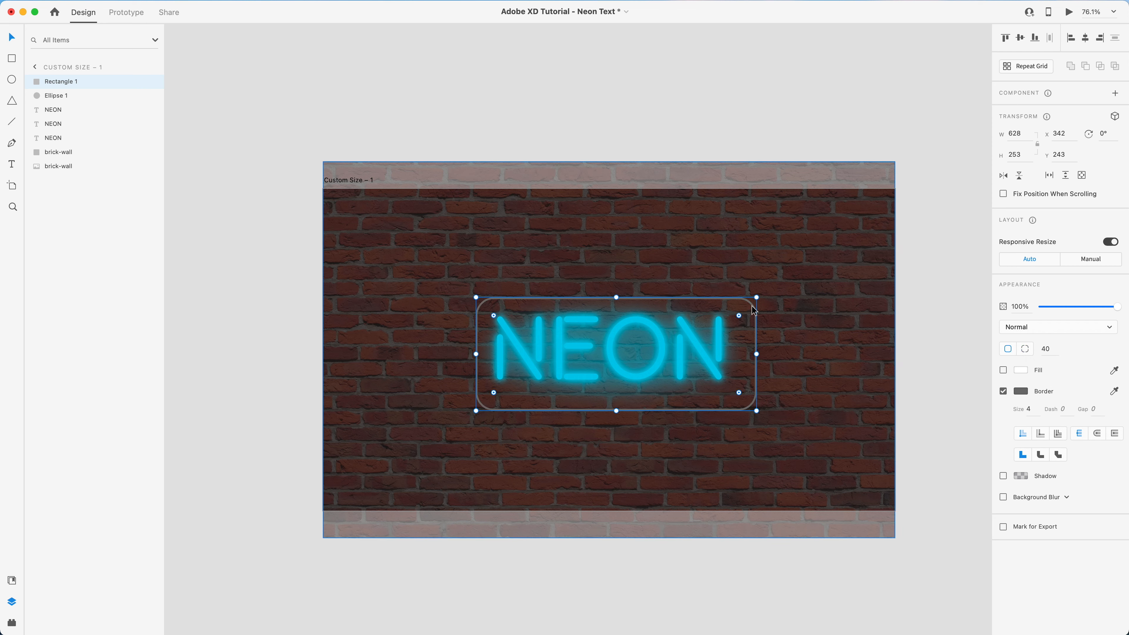
left_click_drag(749, 301, 745, 300)
- Colour the frame's border with the saved blue swatch #3EC6E6 and give the frame a shadow in the same blue
left_click(1021, 392)
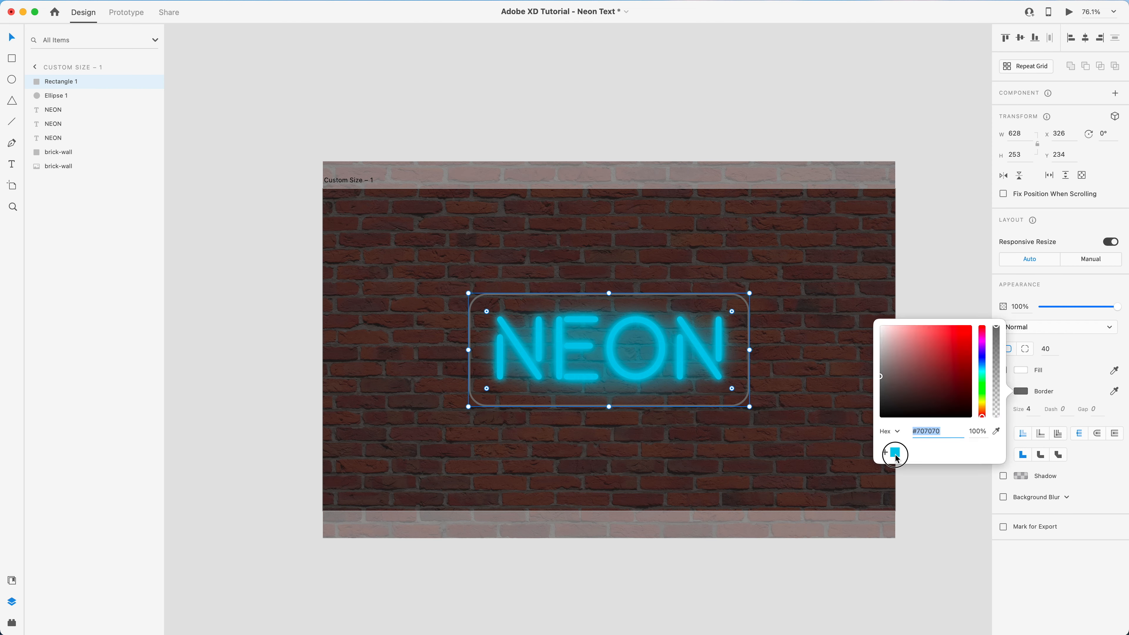
left_click(895, 452)
left_click(1004, 476)
left_click(1021, 476)
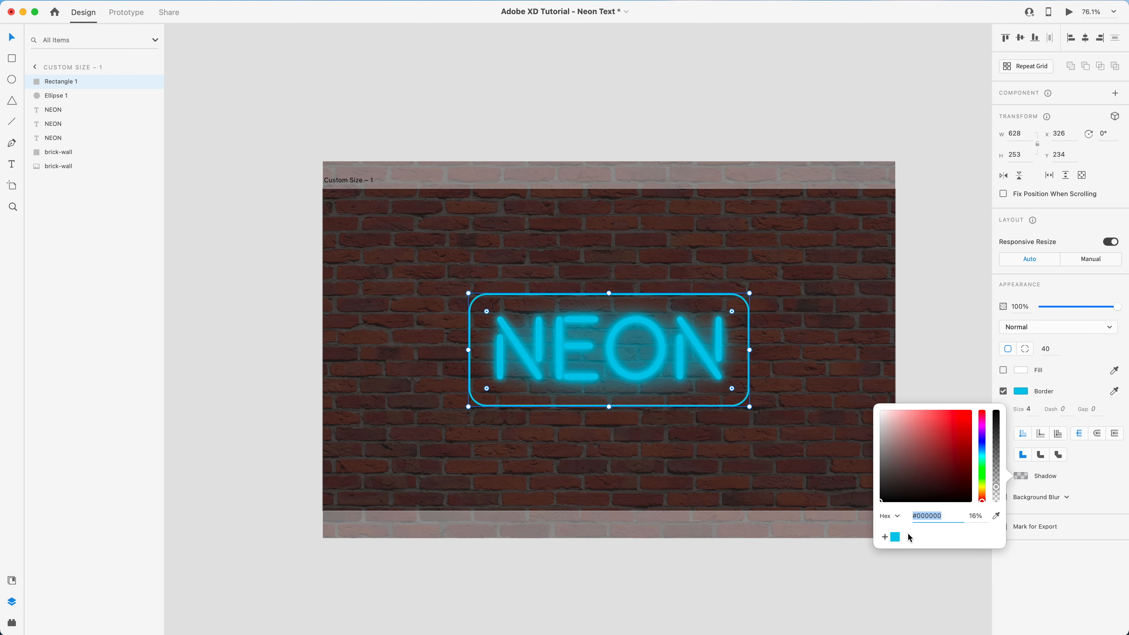
left_click(895, 537)
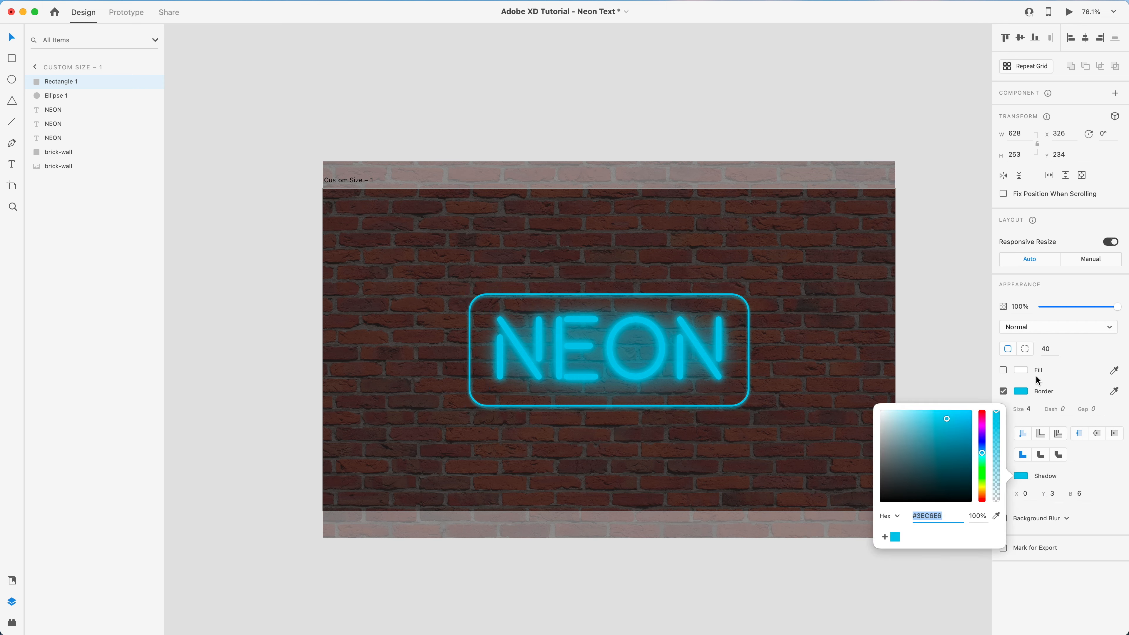
- Set the frame shadow's Y offset to 0, increase its blur, and duplicate the frame to strengthen the glow
left_click(1061, 492)
type("0")
left_click(1083, 494)
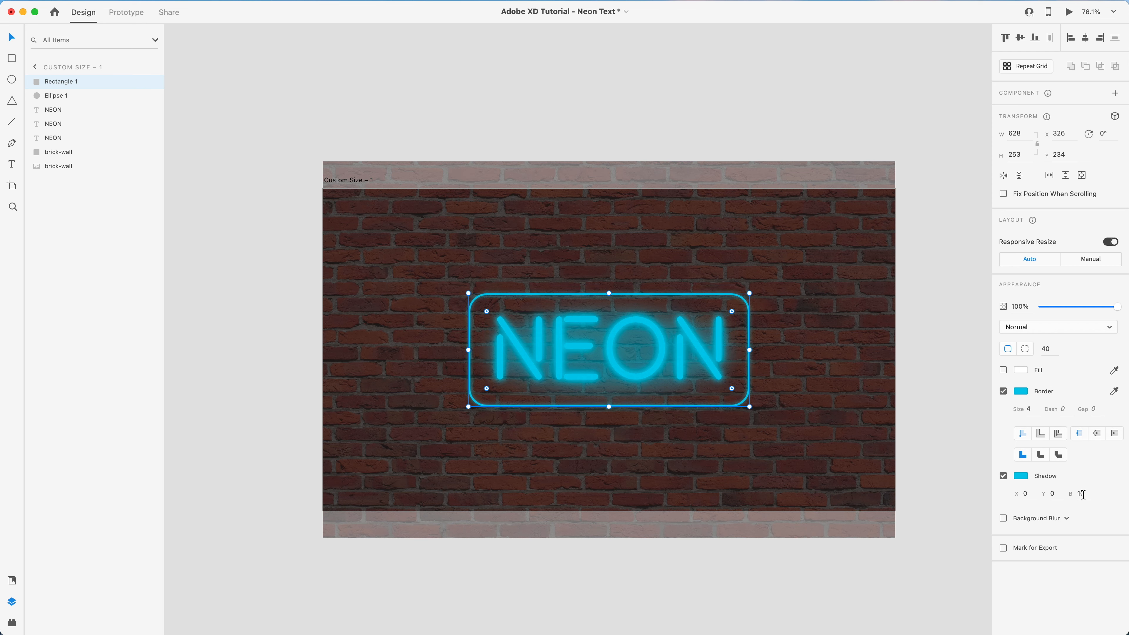
left_click(937, 428)
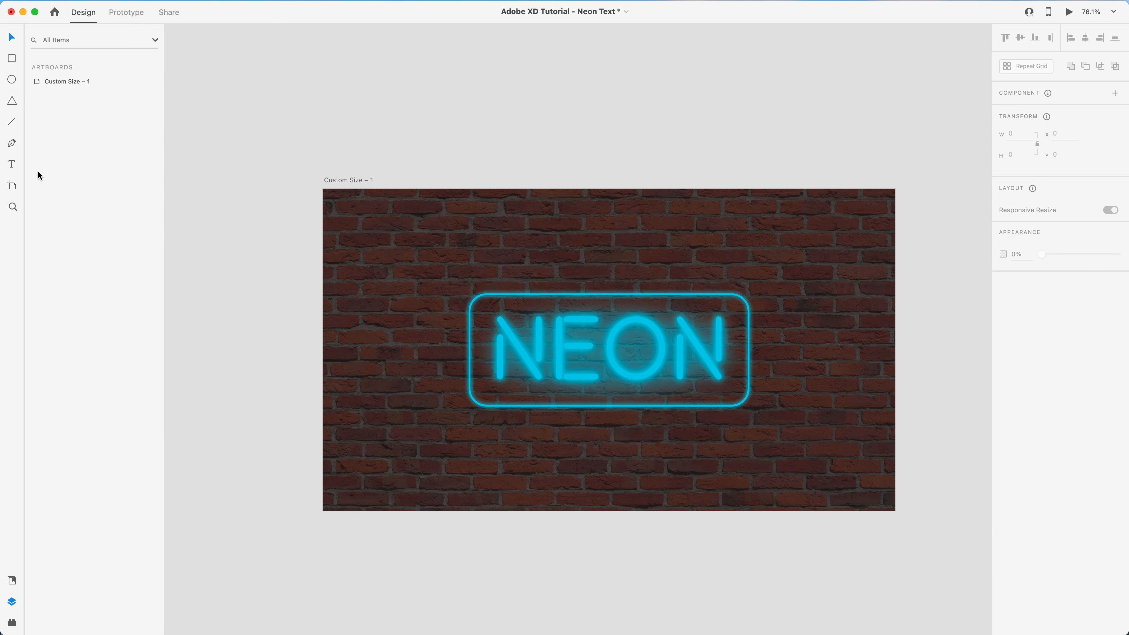
- Add the text TEXT EFFECT below the frame and set its font size to 60
left_click(552, 427)
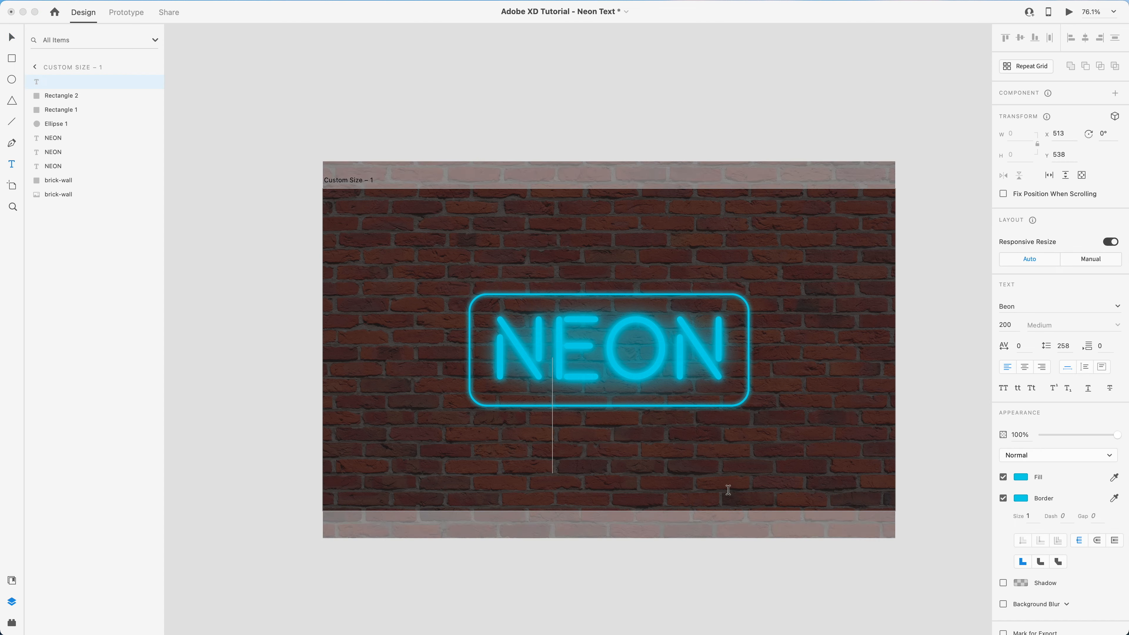
type("TEXT EFFE")
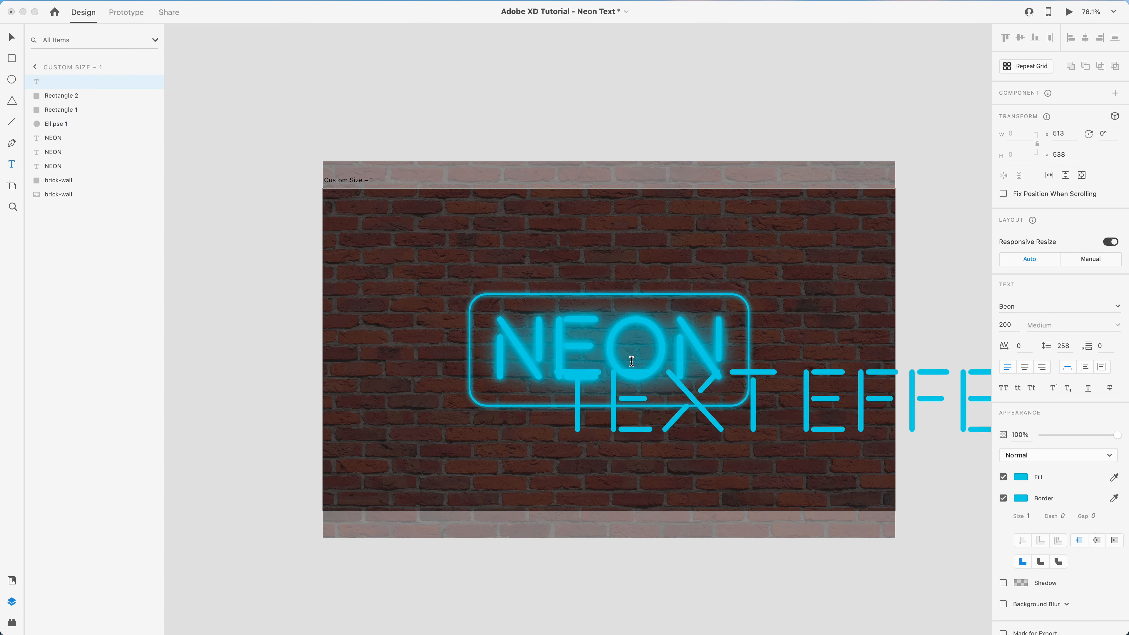
key("super+a")
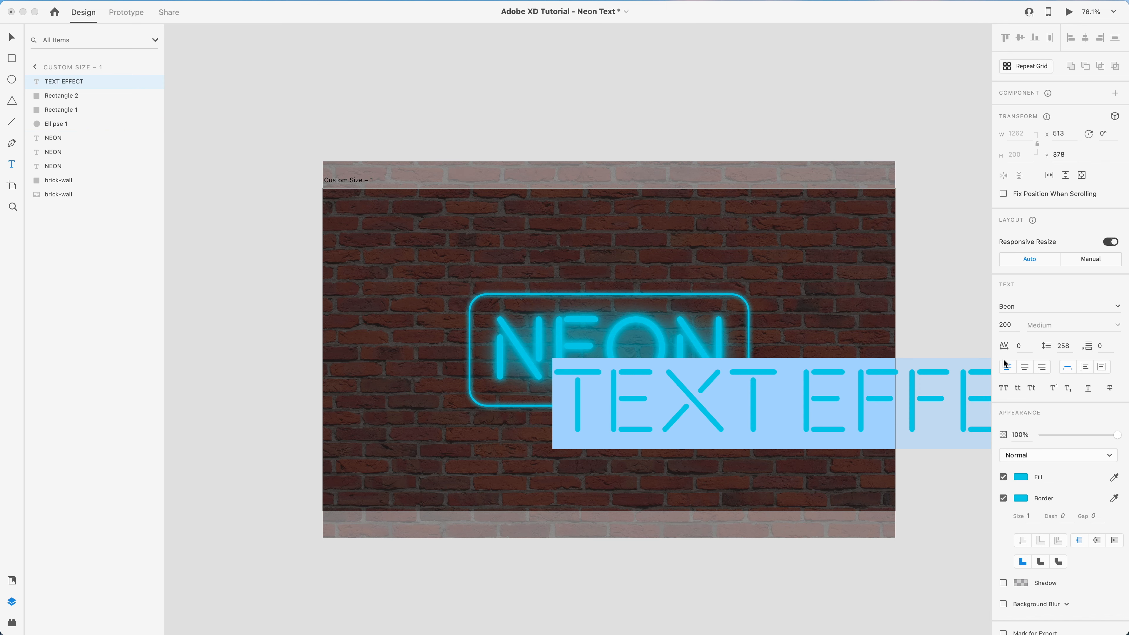
left_click(1014, 327)
type("60")
key("Return")
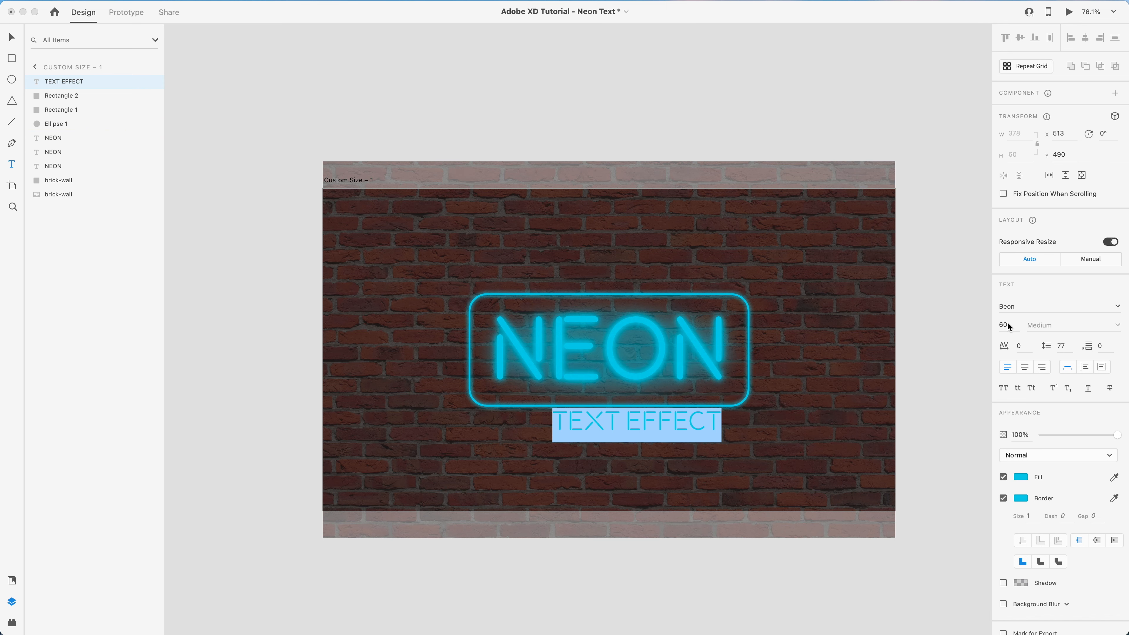
left_click(11, 35)
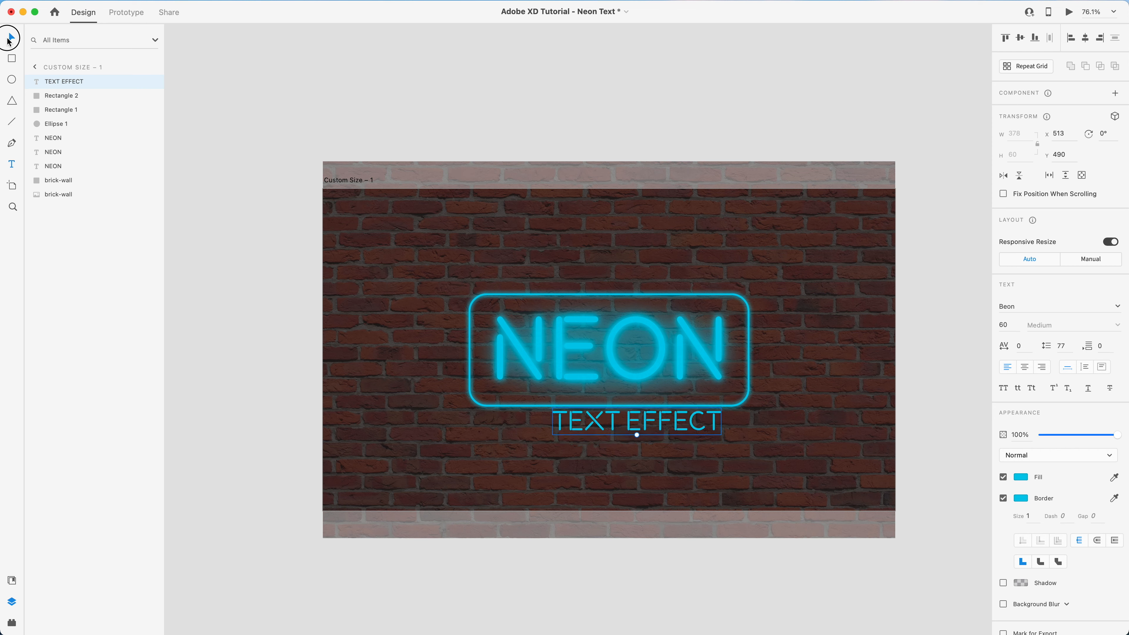
- Move the TEXT EFFECT text to X 451, Y 507 so it sits centred beneath the frame
left_click_drag(675, 425, 607, 436)
left_click(626, 157)
left_click(626, 432)
left_click(658, 132)
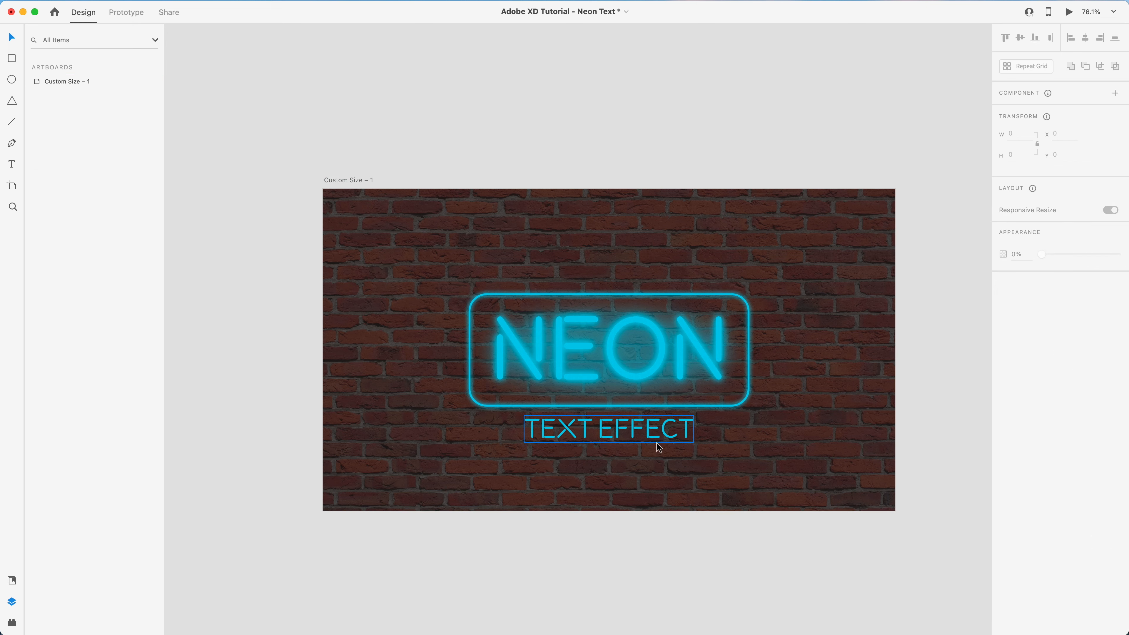
- Colour the TEXT EFFECT text's fill and border pink #EA1FAC, saving the colour as a swatch
left_click(656, 441)
left_click(1023, 477)
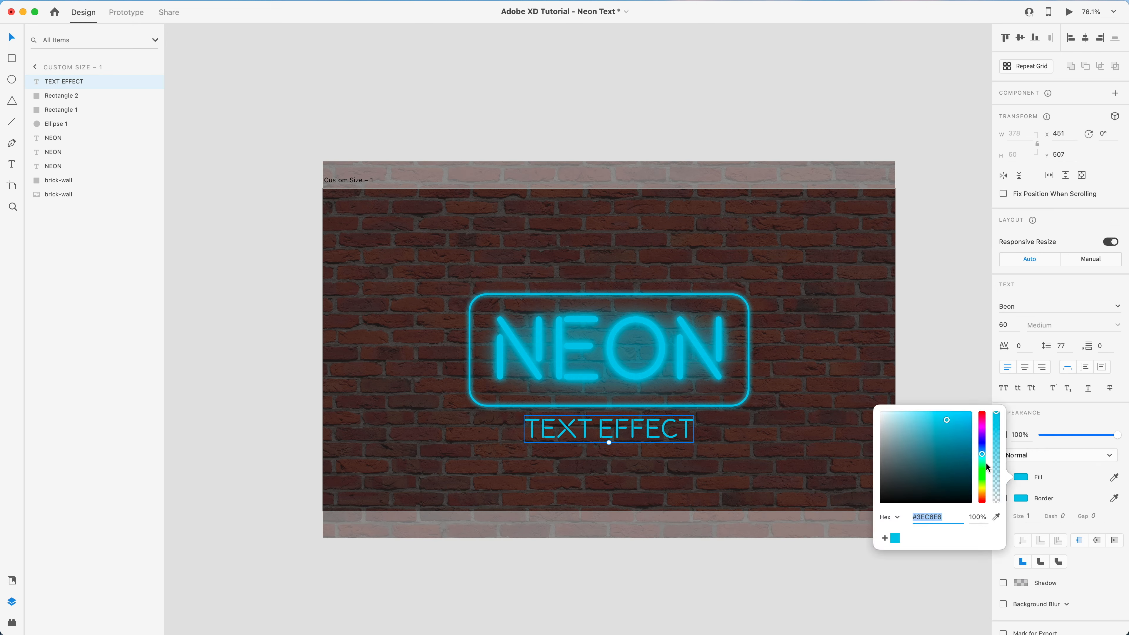
left_click_drag(978, 438, 959, 419)
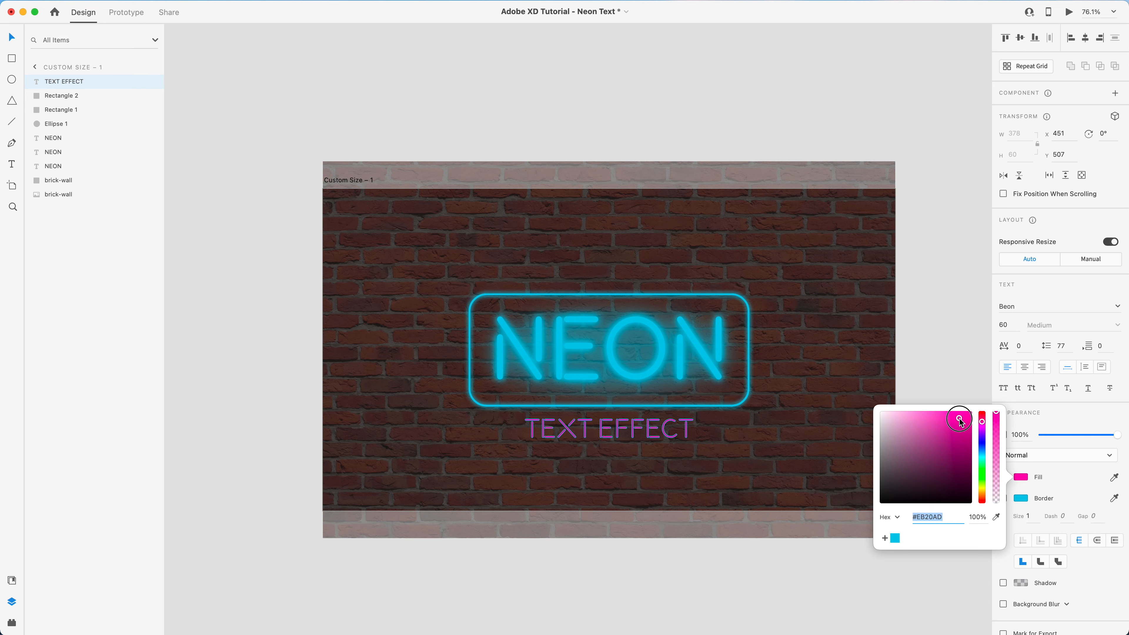
left_click(885, 538)
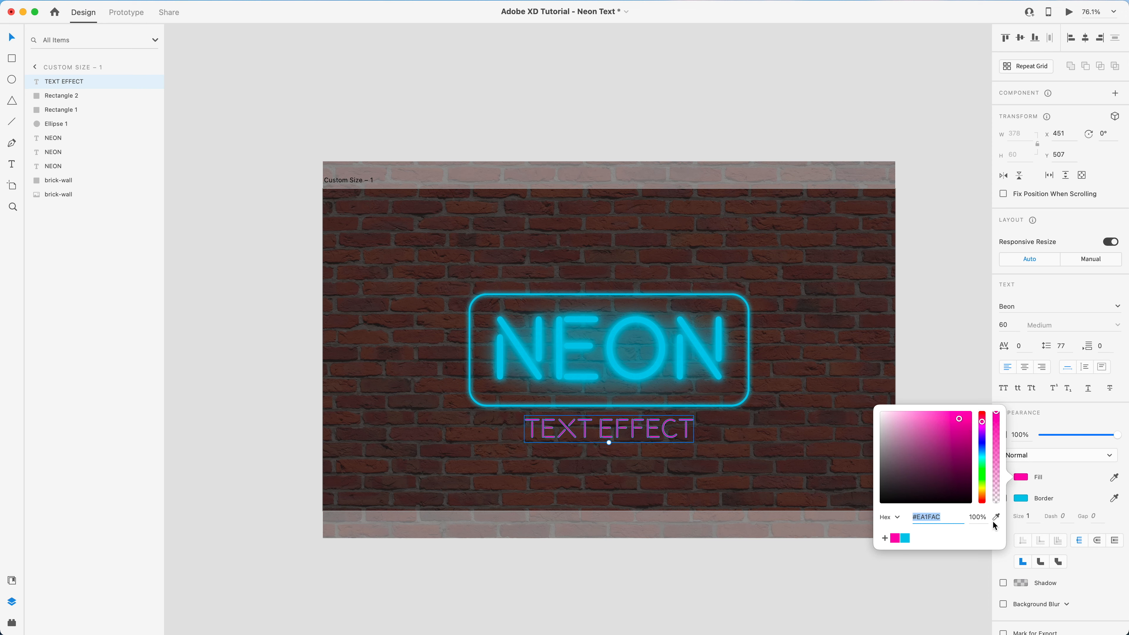
left_click(1019, 499)
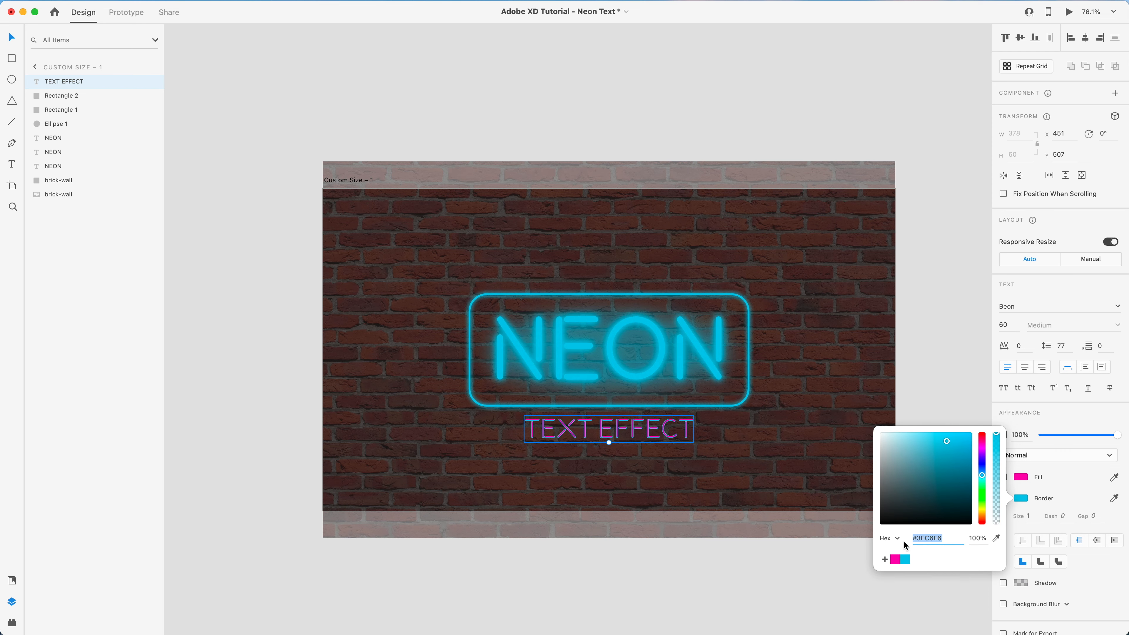
left_click(897, 560)
- Give the TEXT EFFECT text a saved-pink shadow with Y offset 0 and adjusted blur, then duplicate the text to intensify its glow
left_click(1018, 584)
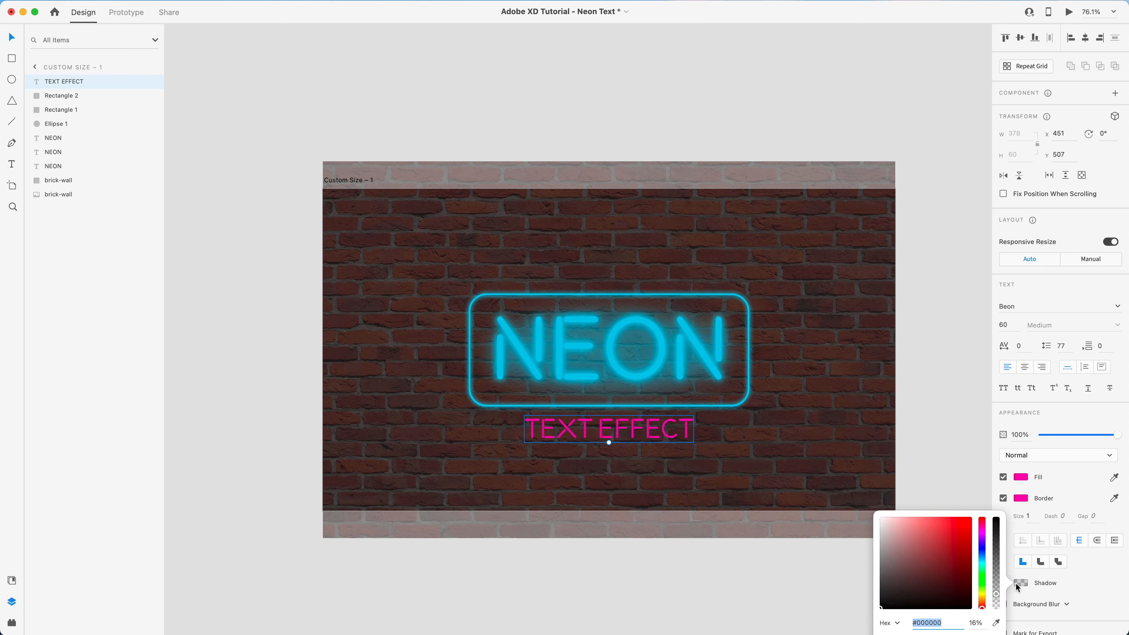
left_click(896, 634)
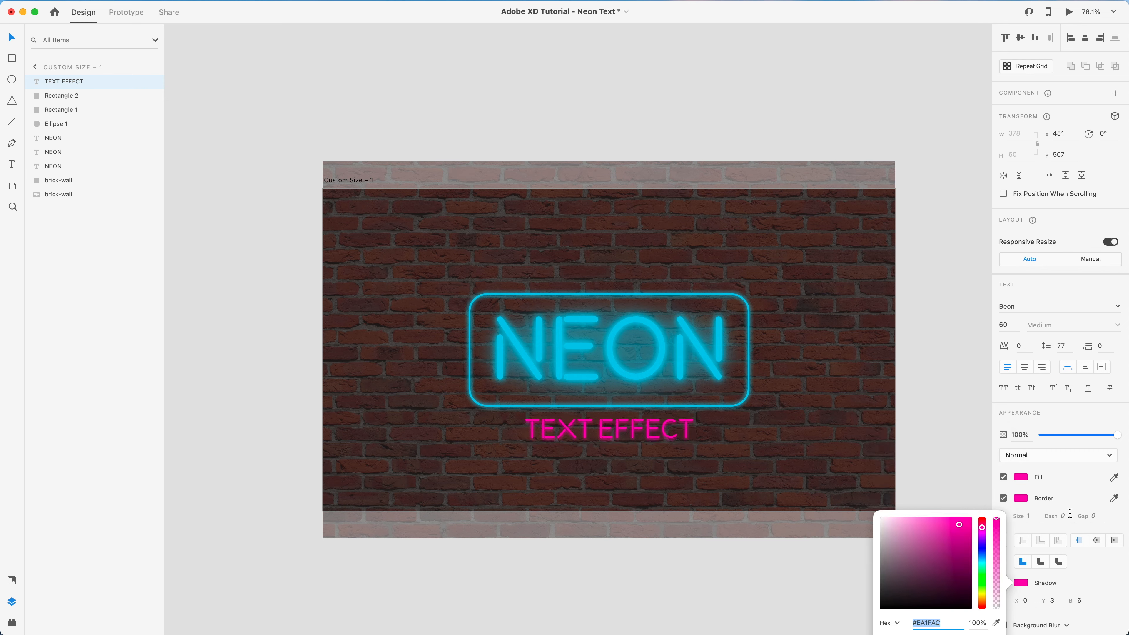
left_click(1053, 600)
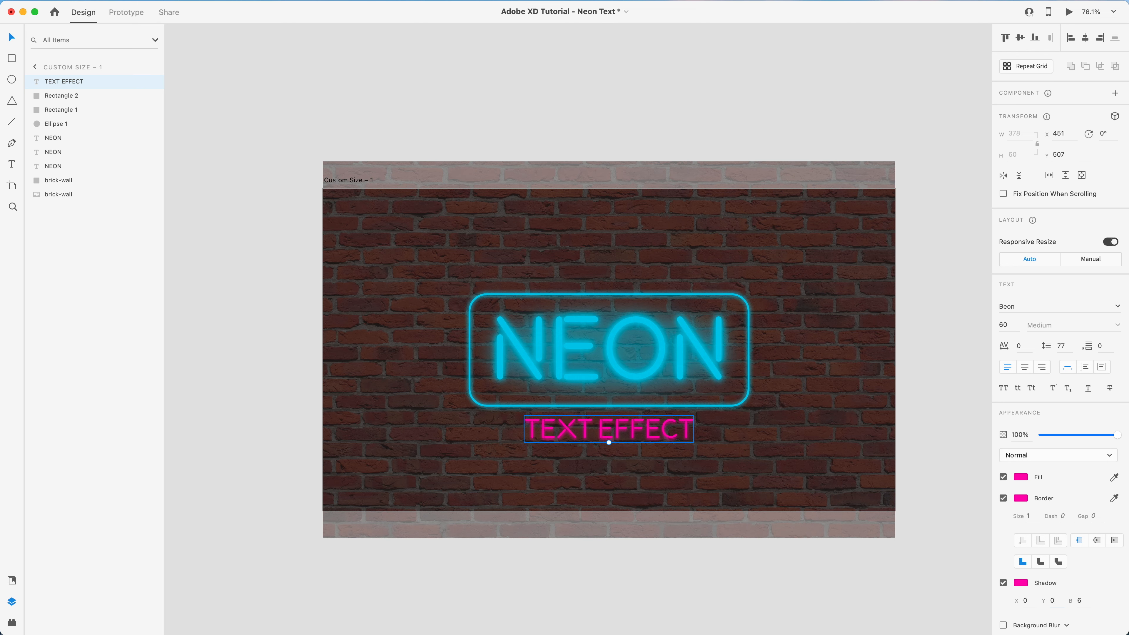
left_click(1080, 600)
key("Return")
key("super+d")
left_click(938, 538)
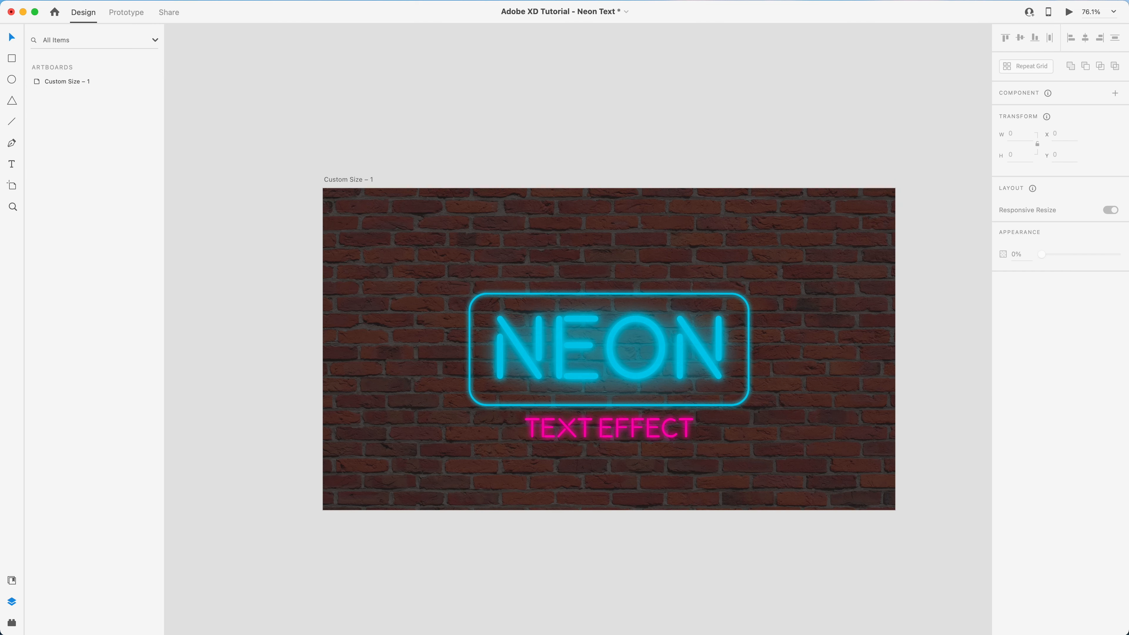
- Draw an ellipse of about 157 × 60 px over the word TEXT, without a border and filled with the saved pink swatch
left_click(10, 80)
left_click_drag(521, 413, 592, 441)
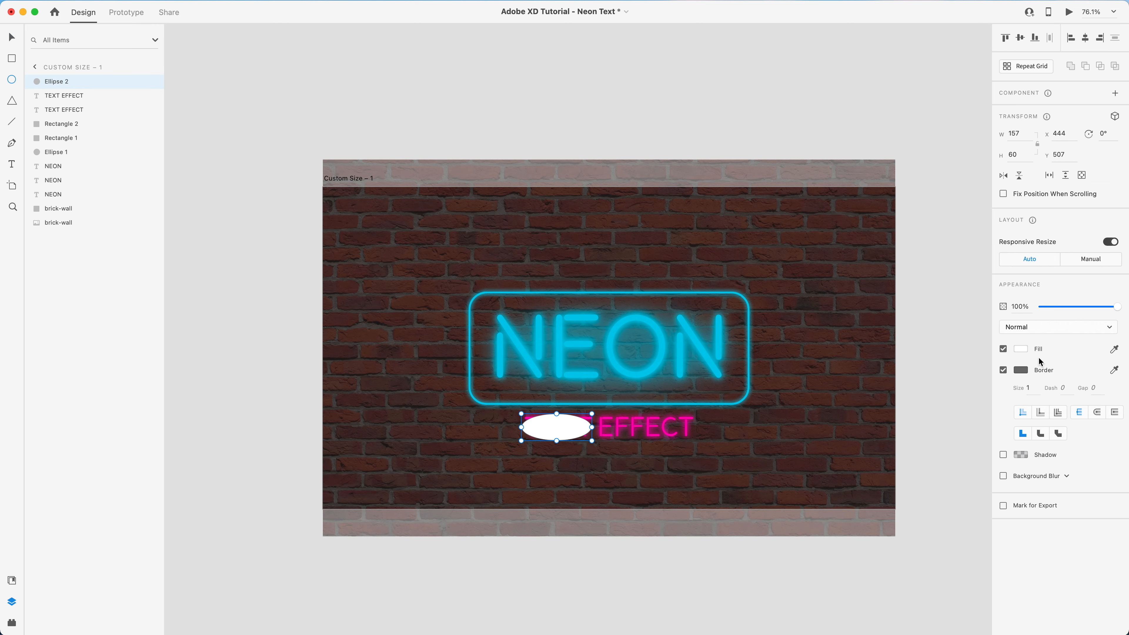
left_click(1003, 370)
left_click(1020, 348)
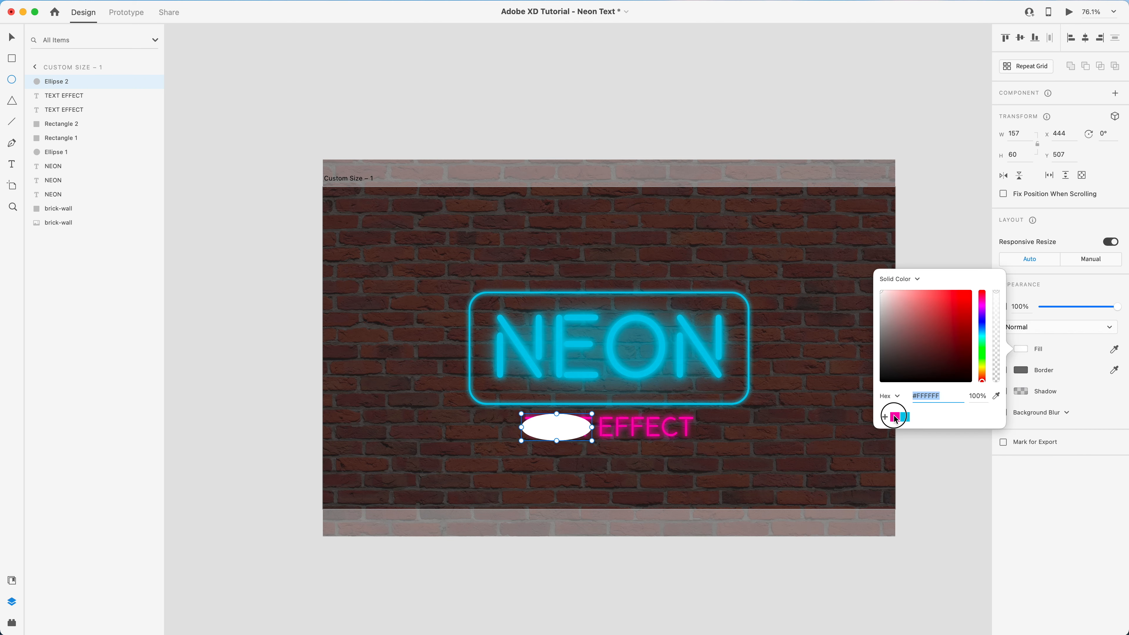
left_click(895, 418)
- Apply an Object Blur of 25 to the pink ellipse and lower its opacity to 51%
left_click(1013, 412)
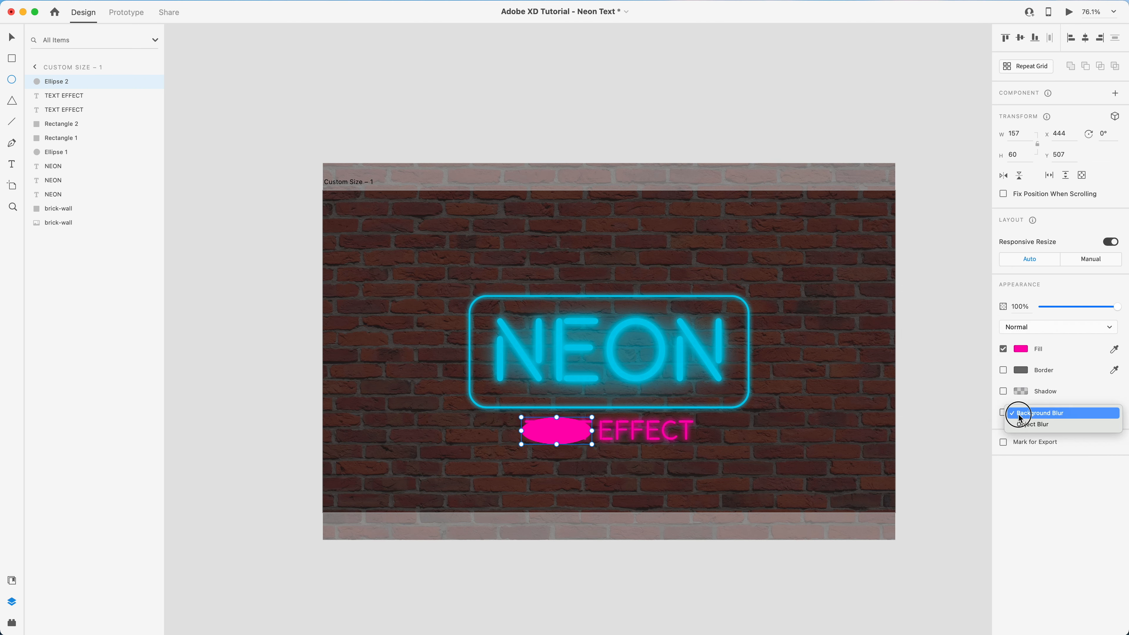
left_click(1032, 424)
left_click_drag(1087, 306, 1081, 308)
left_click_drag(1061, 430, 1083, 430)
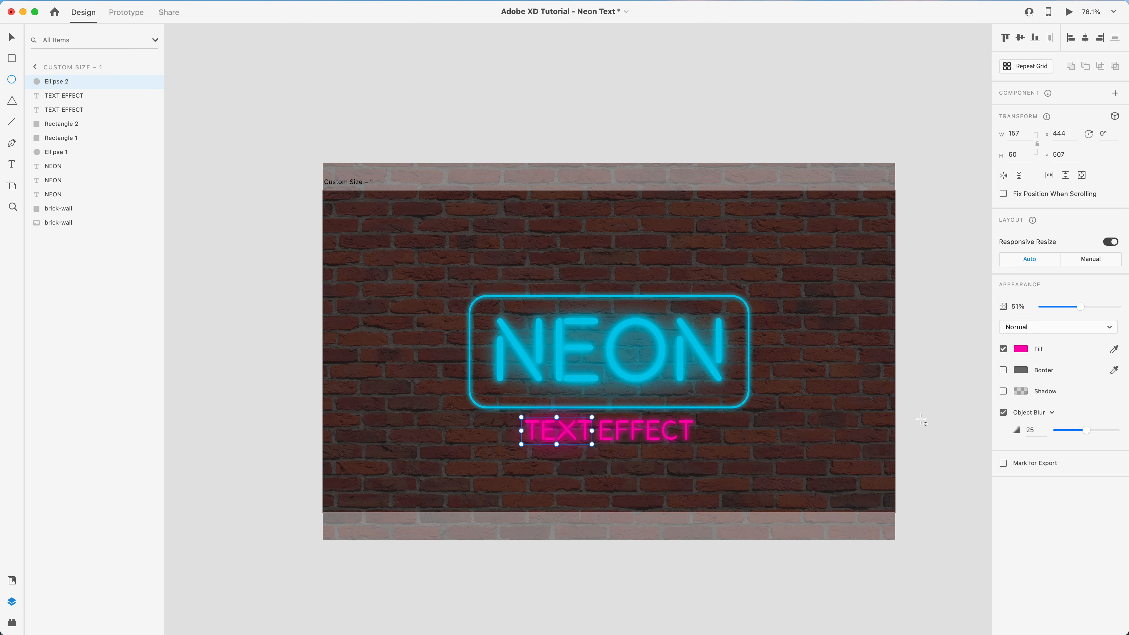
- Duplicate the blurred pink ellipse and shift the copy horizontally to X 614, over the word EFFECT
key("super+d")
left_click(13, 33)
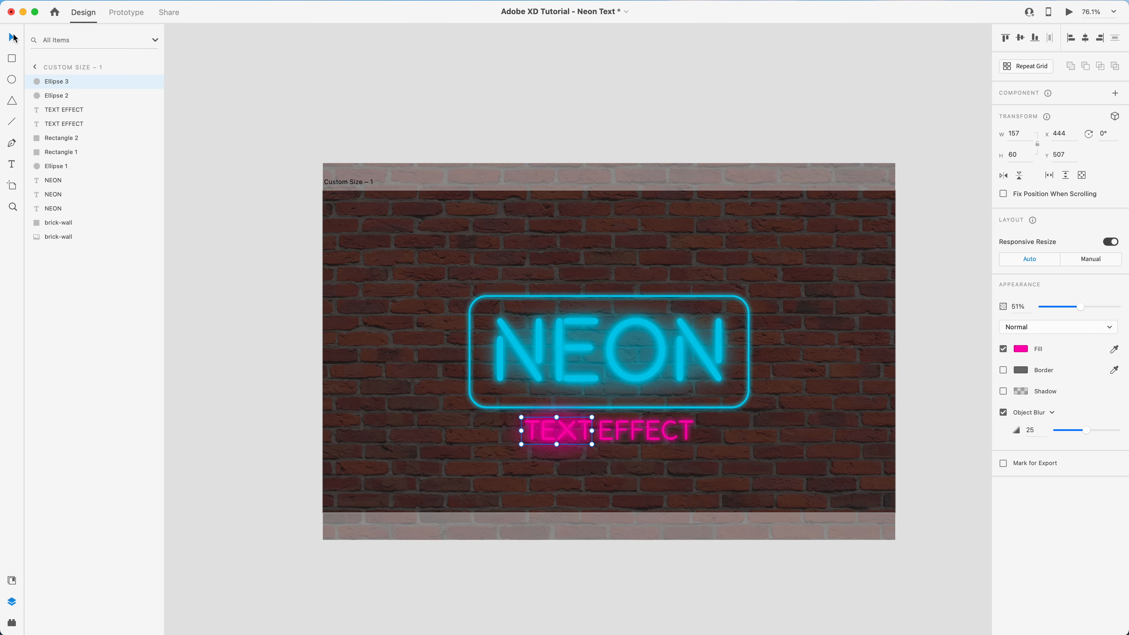
scroll(595, 300, "down", 1)
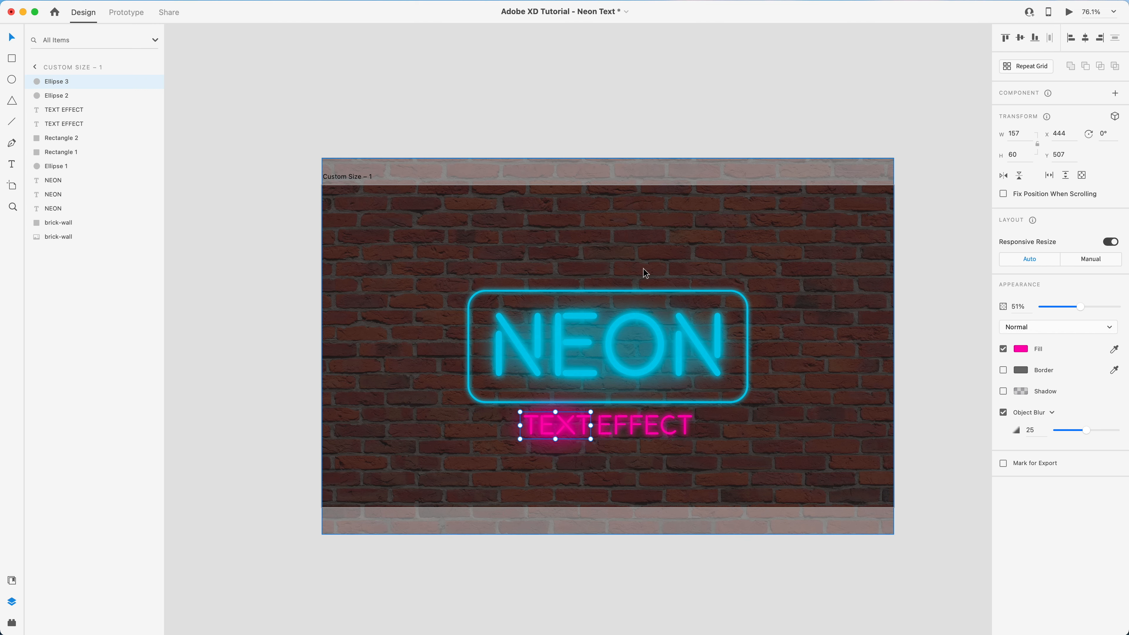
key("shift+Right")
key("shift+Right")
key("shift+Right")
key("shift+Right")
key("shift+Right")
key("shift+Right")
key("shift+Right")
key("shift+Right")
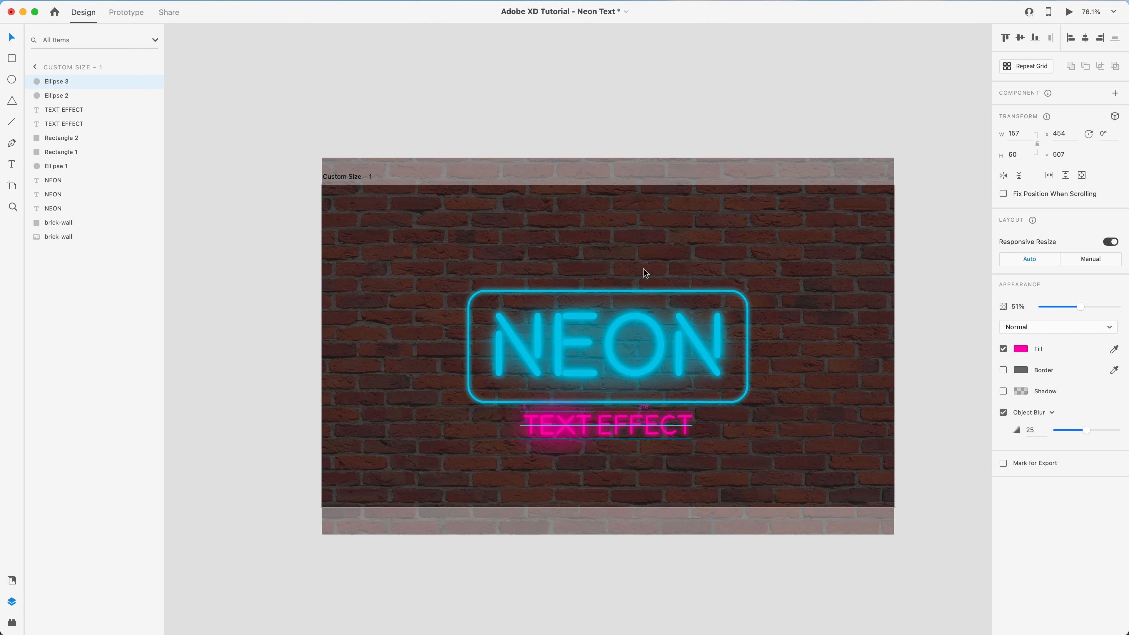
key("shift+Right")
key("shift+Right")
key("shift+Right")
key("shift+Right")
key("shift+Right")
key("shift+Right")
key("shift+Right")
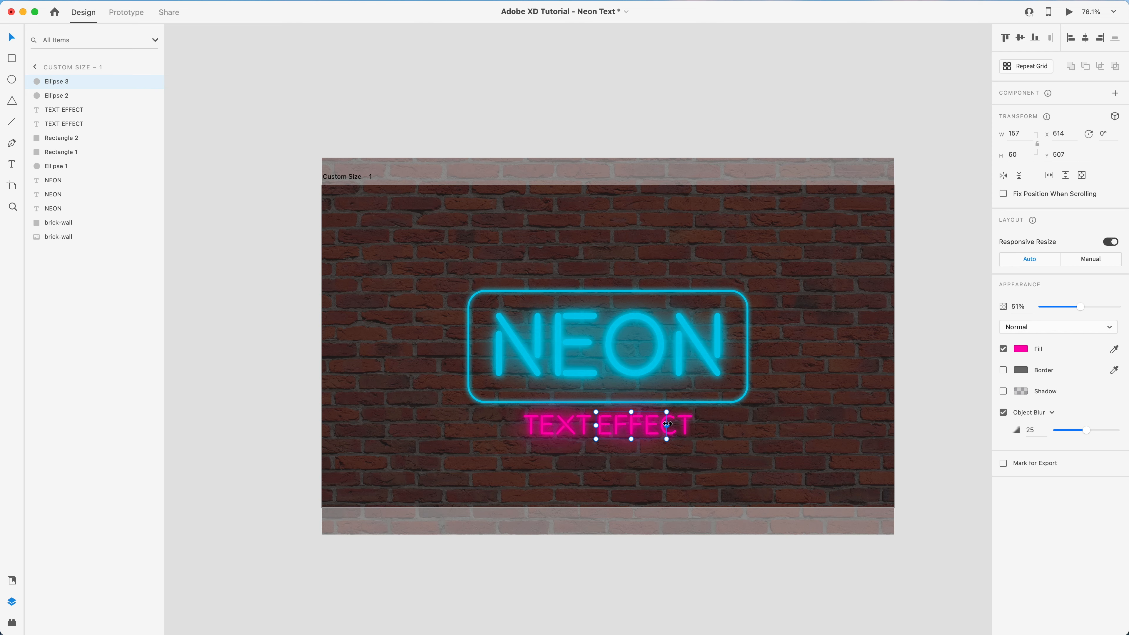
- Widen the copied ellipse to span the whole word EFFECT, deselect it, and save the document
left_click_drag(668, 424, 695, 428)
left_click_drag(596, 426, 594, 427)
left_click(671, 567)
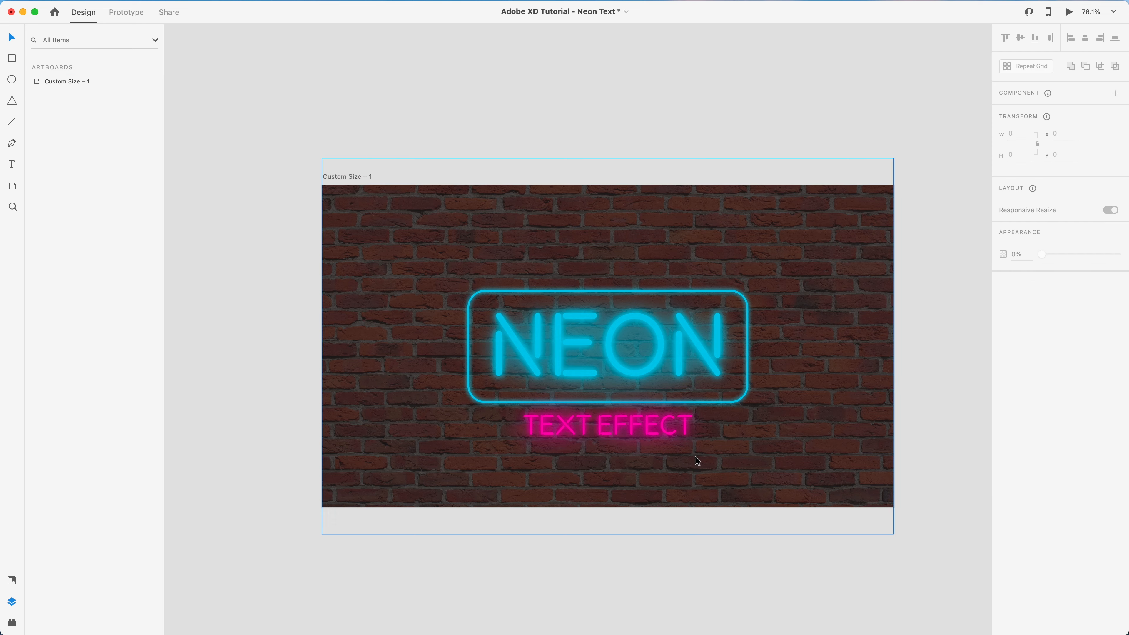
key("super+s")
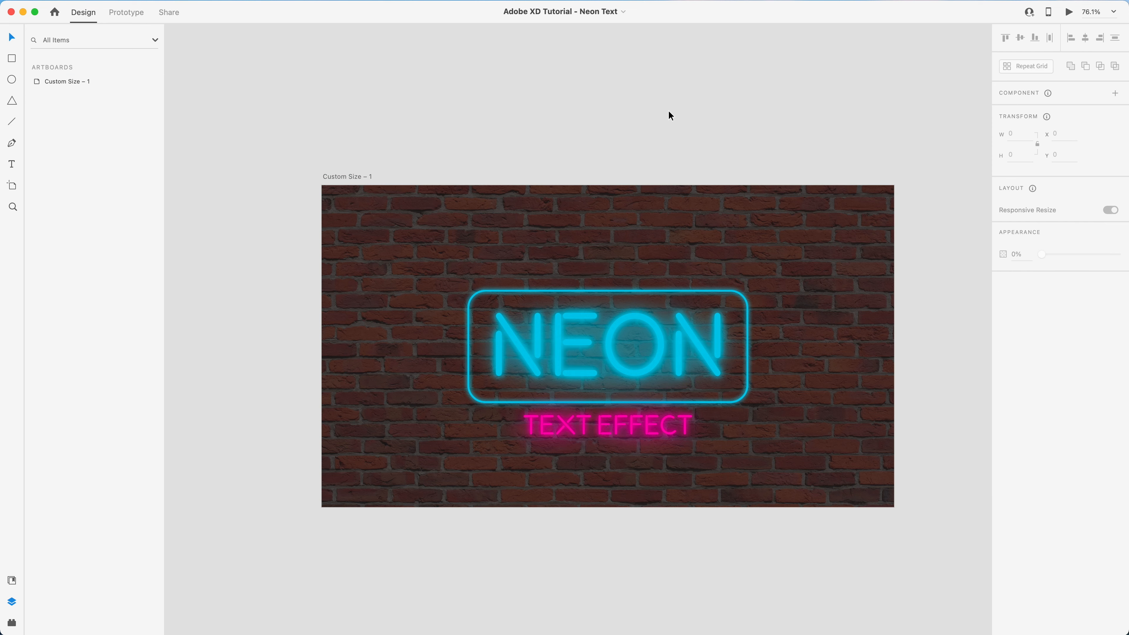